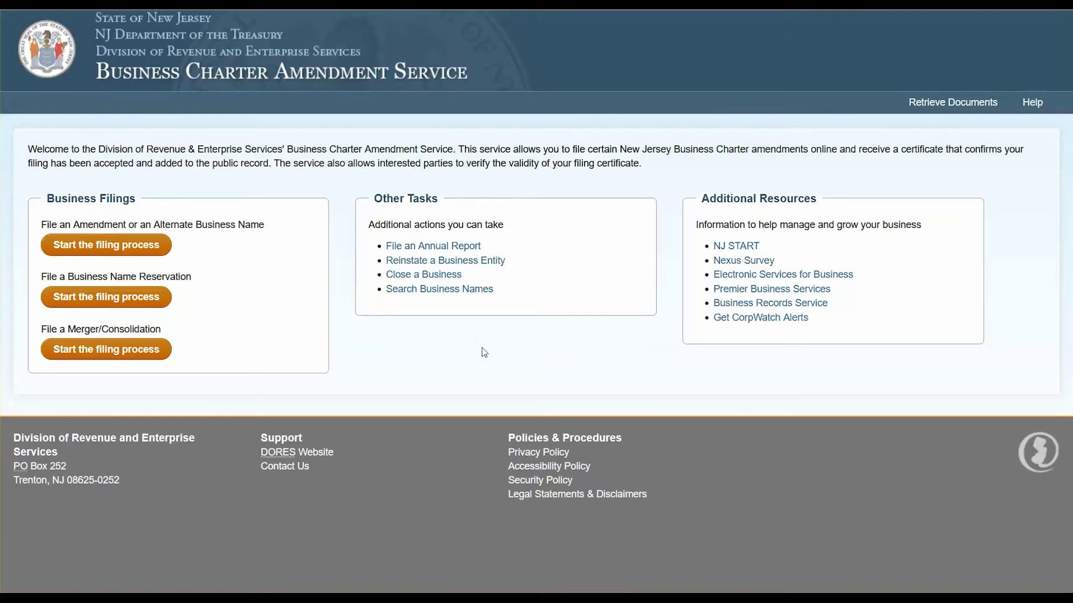
# Start an amendment filing and identify the business by its entity ID as an NJ LLC formed 09/2020.
pyautogui.hotkey('ctrl', '-')
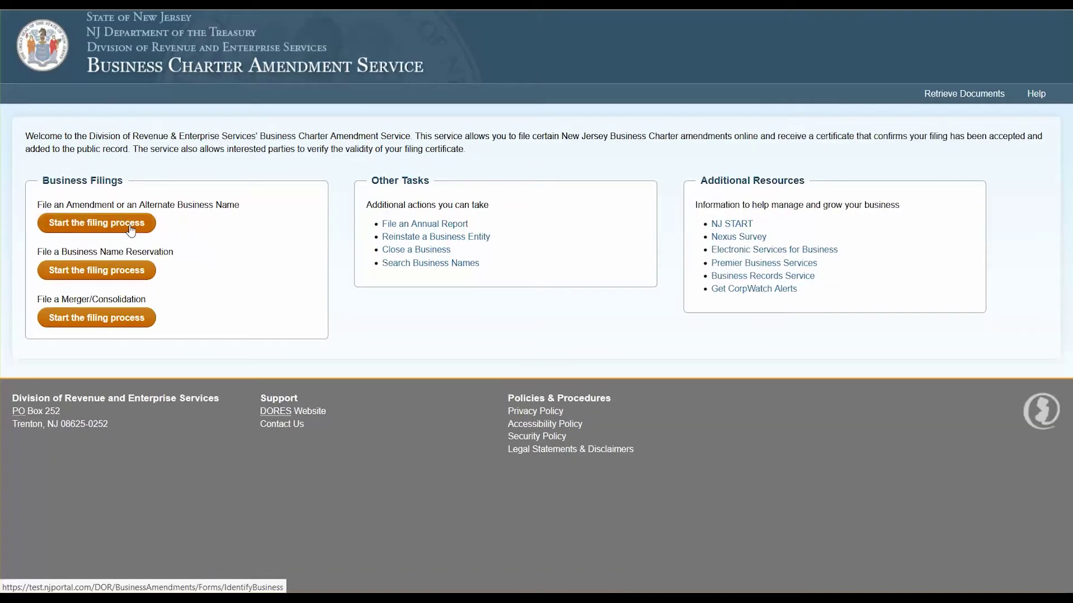
pyautogui.click(131, 229)
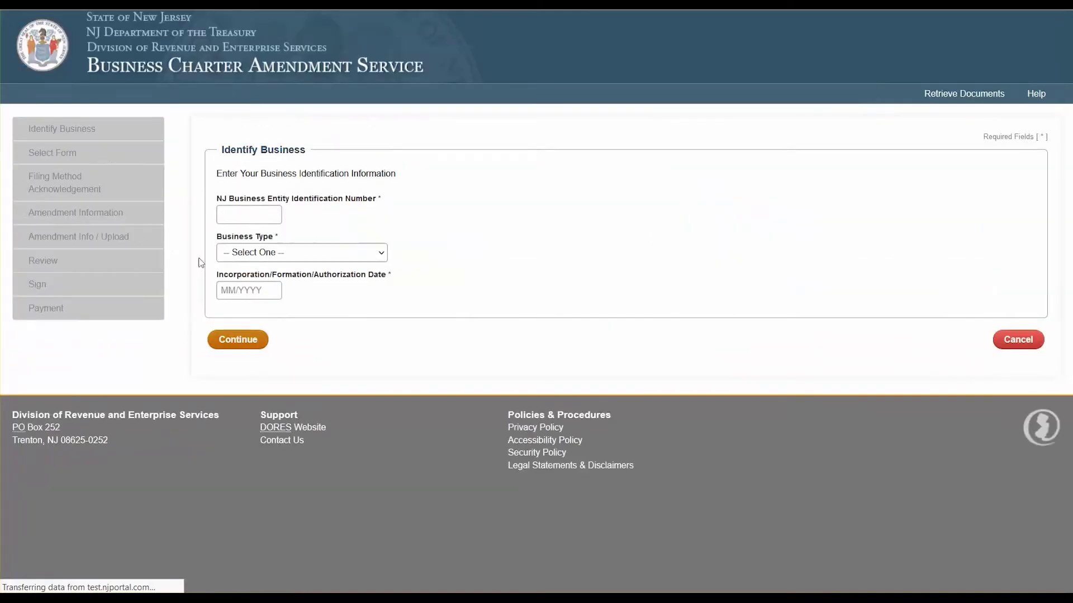
pyautogui.click(263, 213)
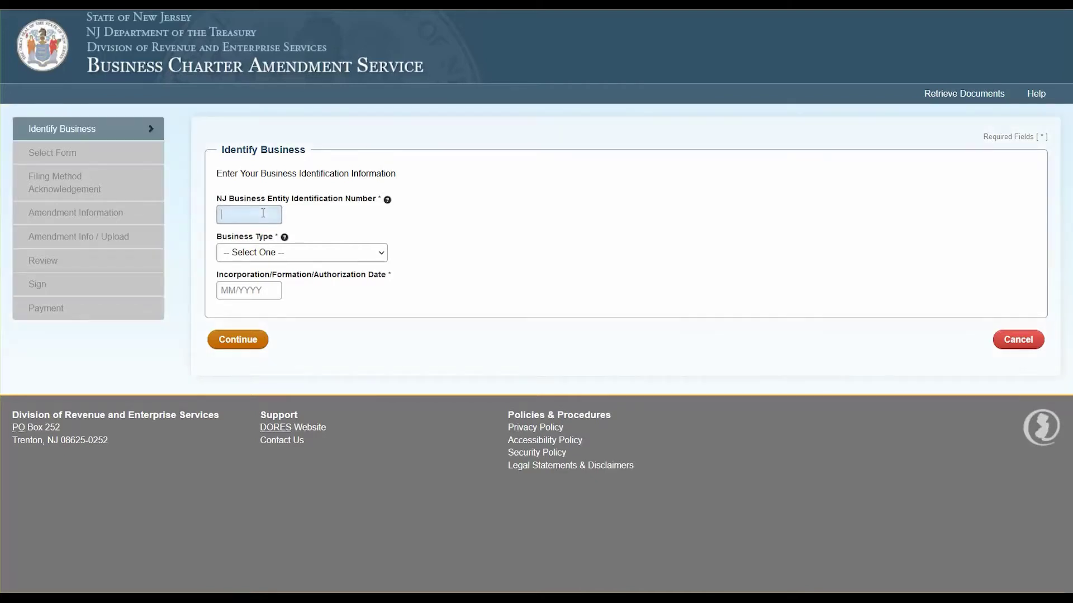
pyautogui.click(302, 252)
pyautogui.click(396, 322)
pyautogui.click(262, 289)
pyautogui.write('09')
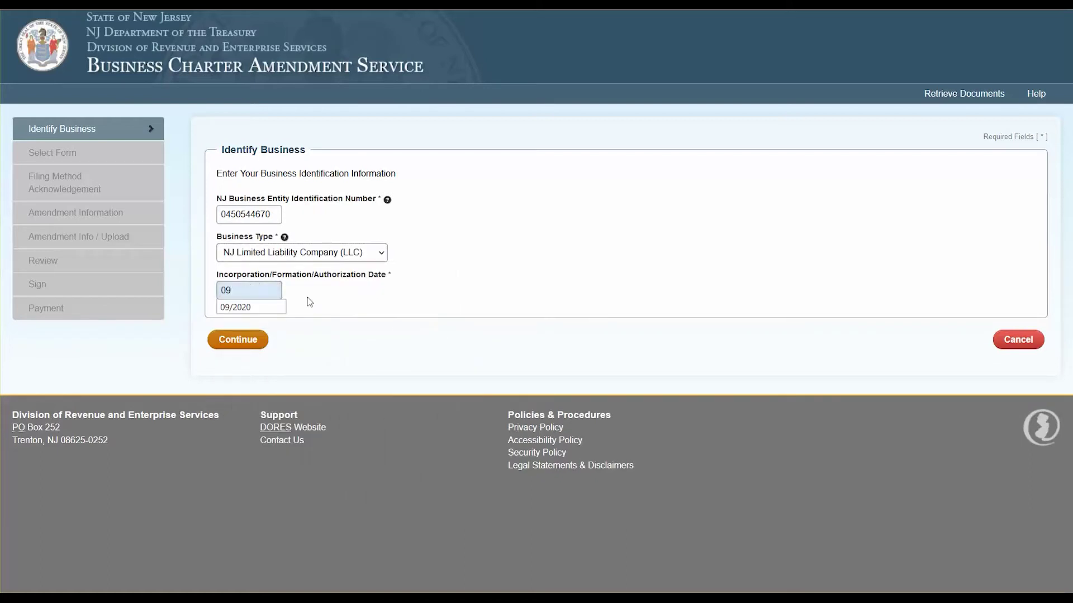
pyautogui.click(254, 312)
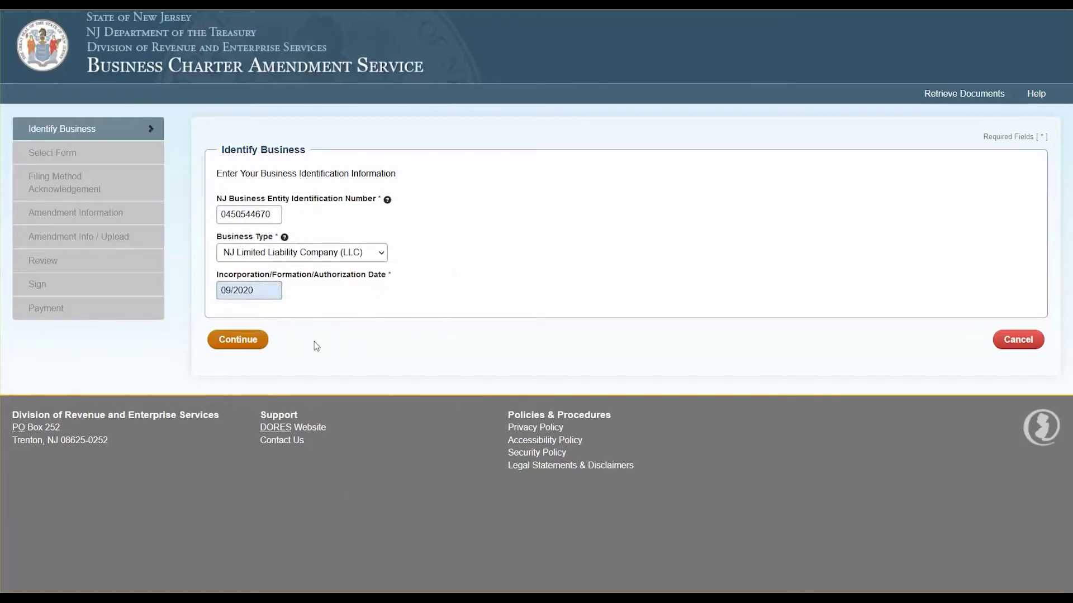
pyautogui.click(246, 346)
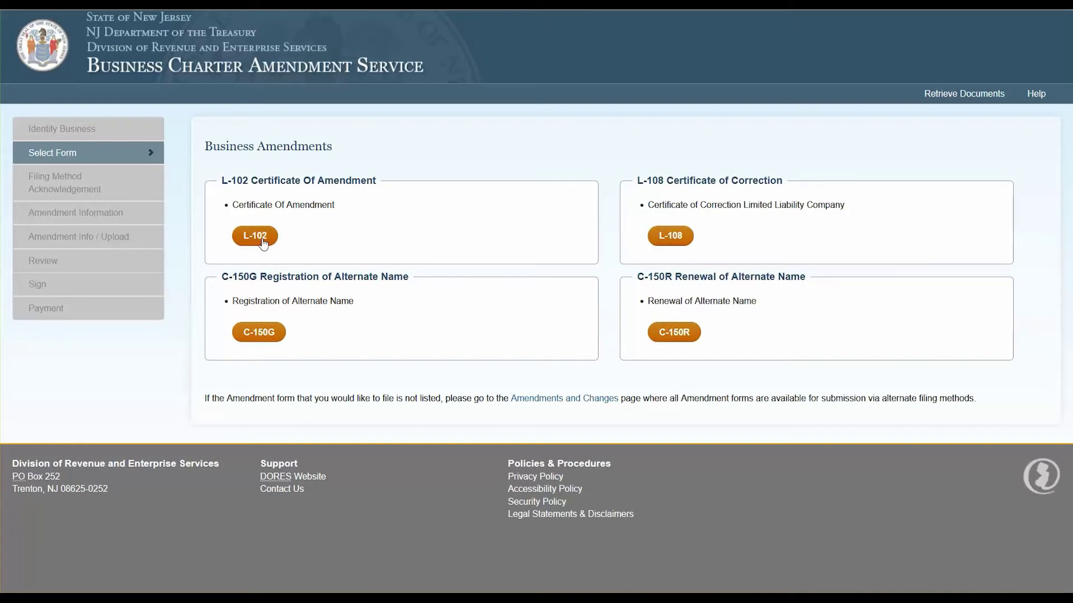
# Choose the L-102 Certificate of Amendment and accept the filing method acknowledgement.
pyautogui.click(261, 240)
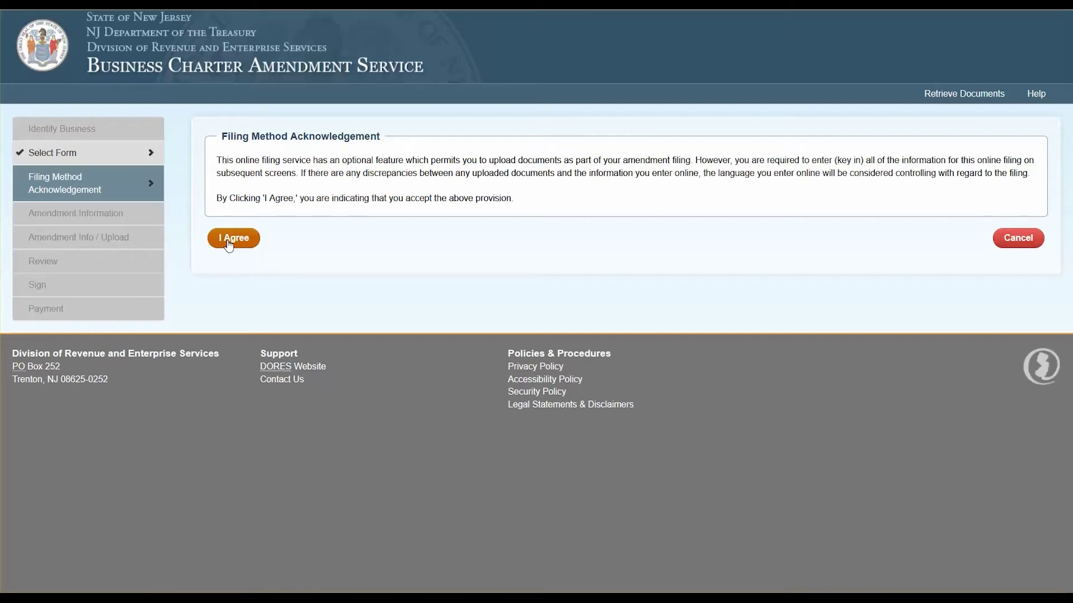
pyautogui.click(228, 245)
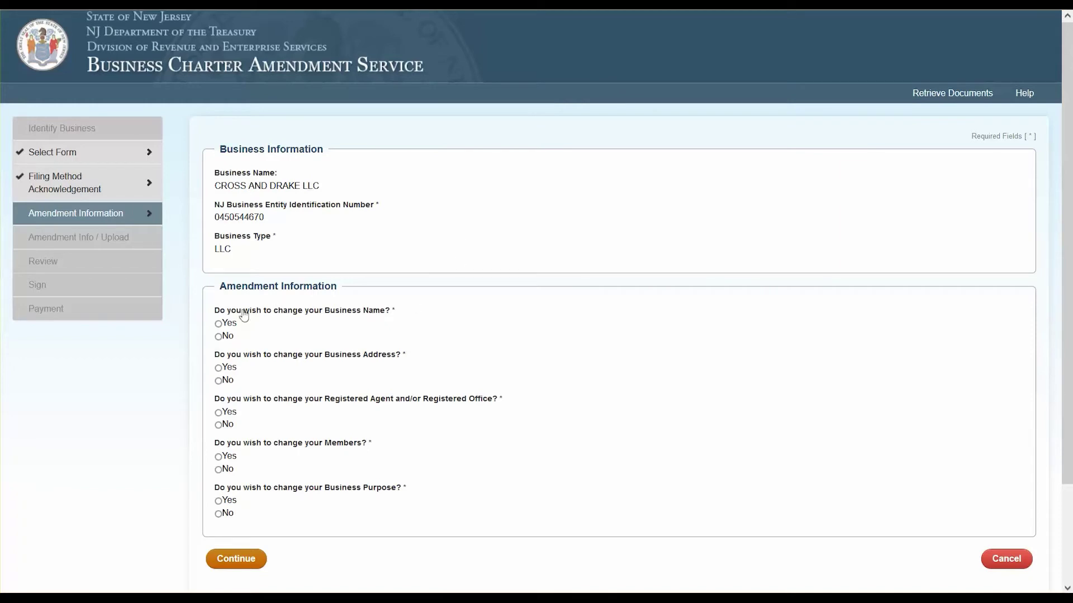
# Answer Yes to name, address, member and purpose changes and No to registered agent.
pyautogui.click(219, 324)
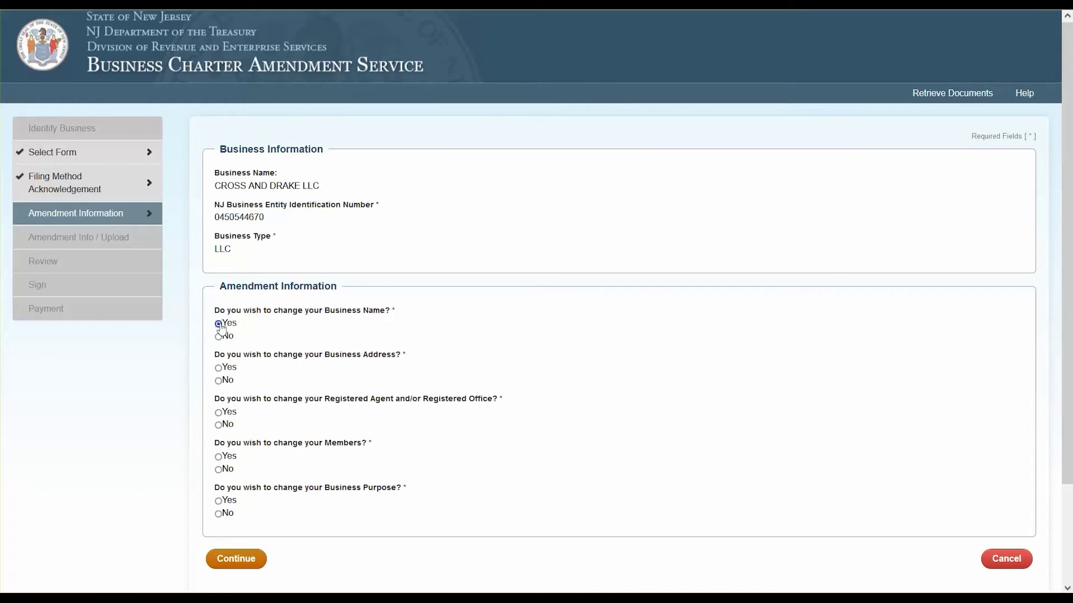
pyautogui.click(218, 368)
pyautogui.click(231, 426)
pyautogui.click(218, 457)
pyautogui.click(218, 501)
pyautogui.click(236, 558)
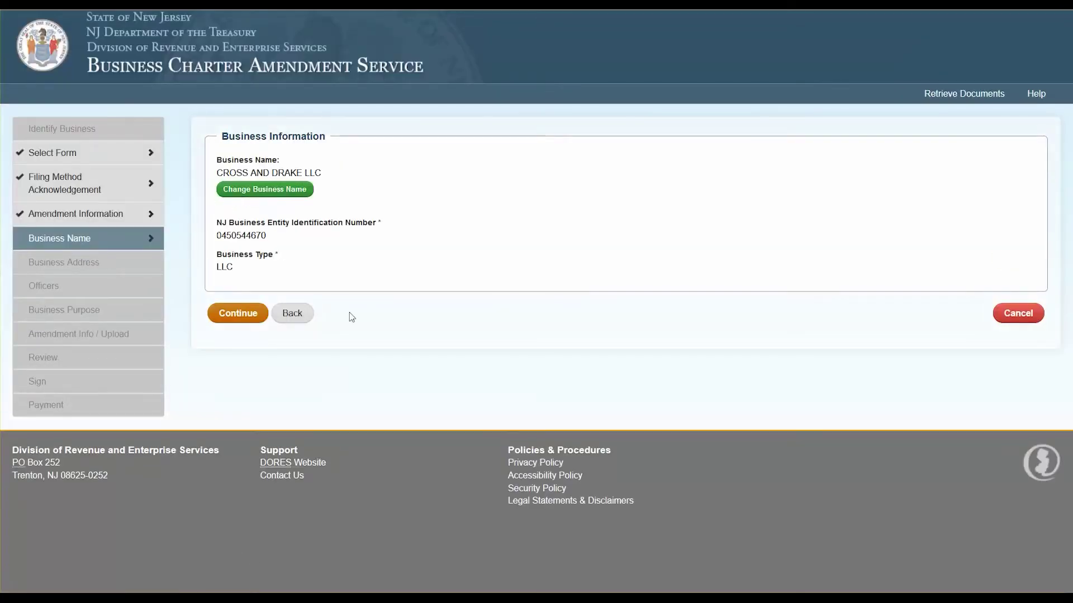
# Search and save the new name 'Cross, Drake, and Smith' with the L.L.C. designator.
pyautogui.click(290, 193)
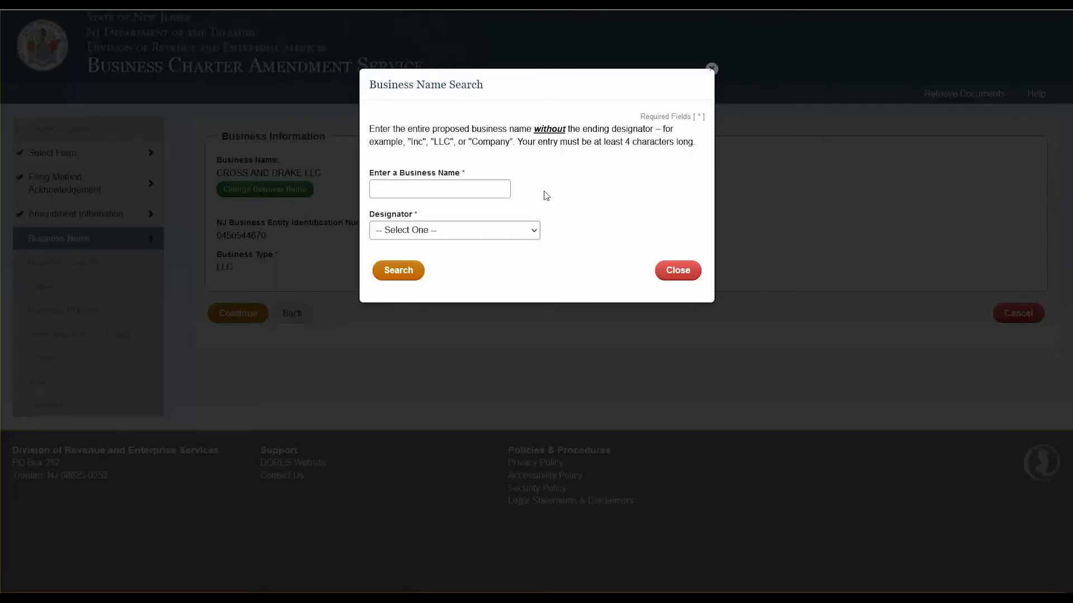
pyautogui.click(492, 189)
pyautogui.write('Cross, Drake, and Smith')
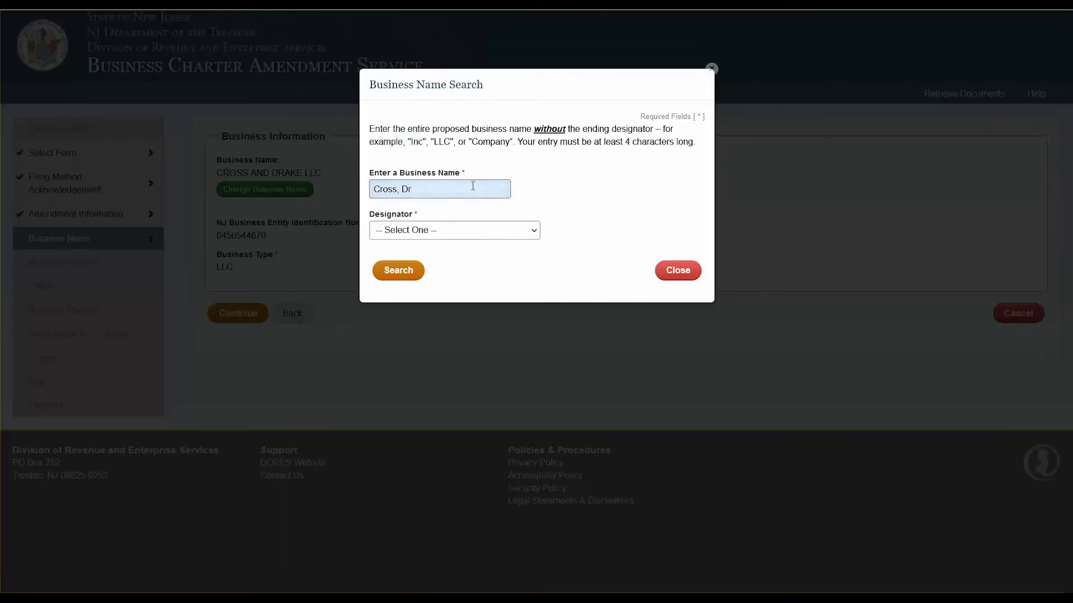
pyautogui.click(498, 230)
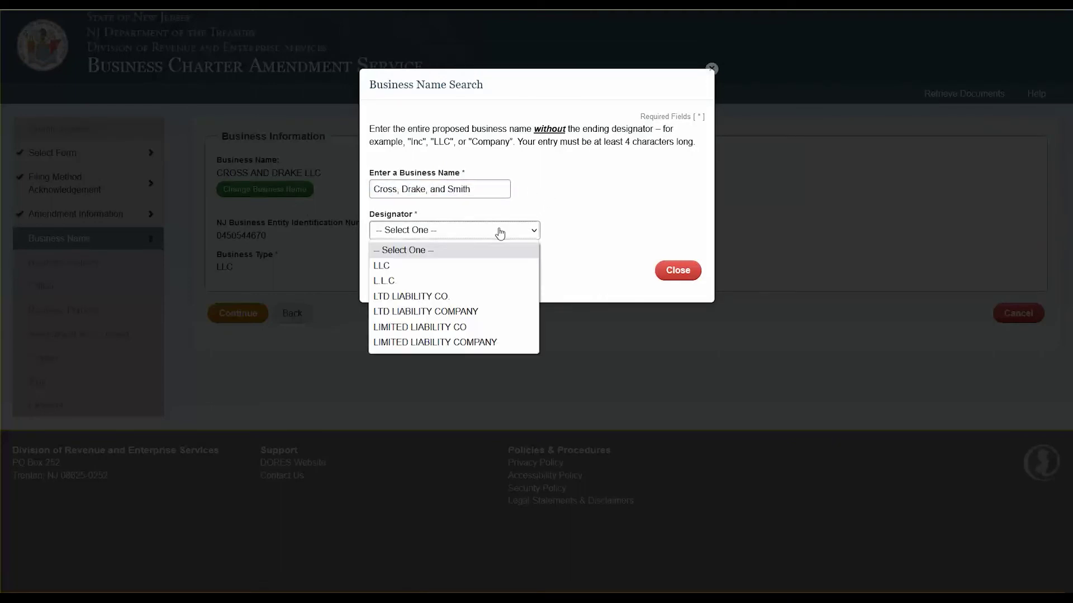
pyautogui.click(402, 282)
pyautogui.click(396, 270)
pyautogui.click(393, 184)
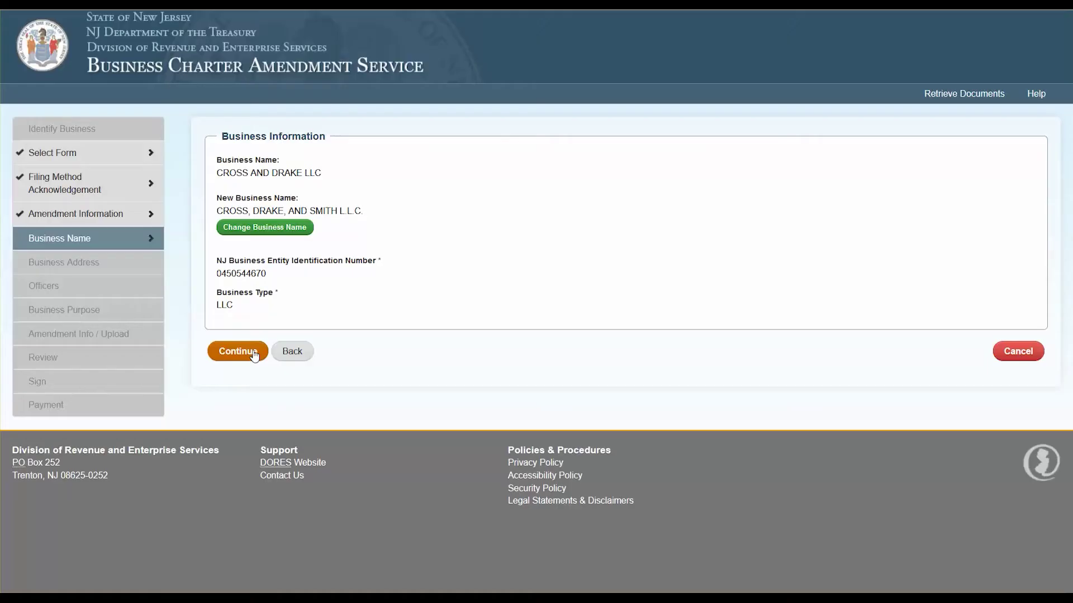
pyautogui.click(254, 354)
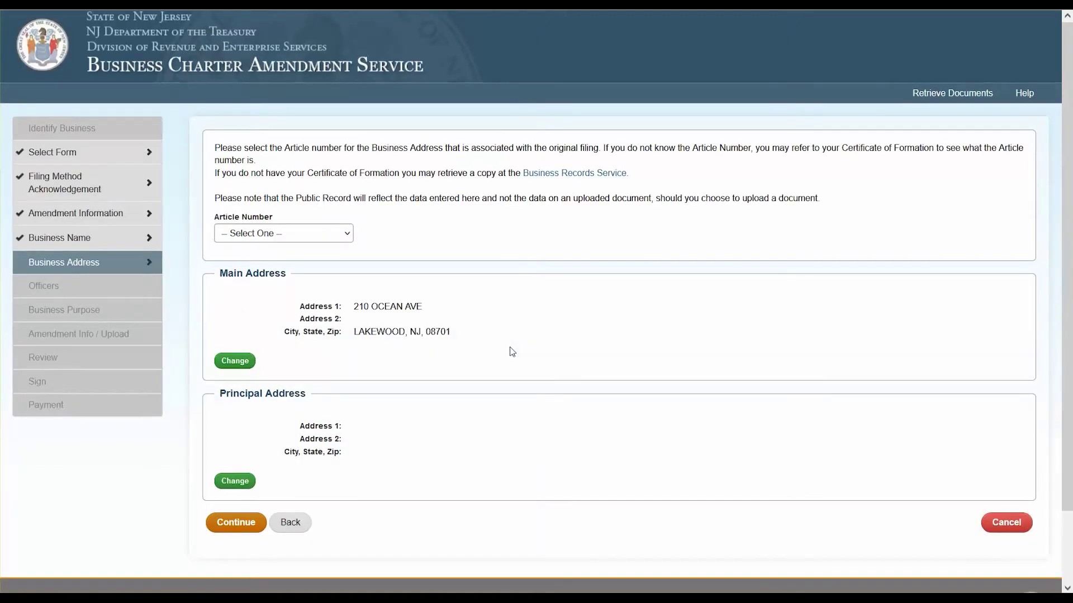
# Set the address article to 2 and replace the main address's first line with the new street.
pyautogui.click(345, 237)
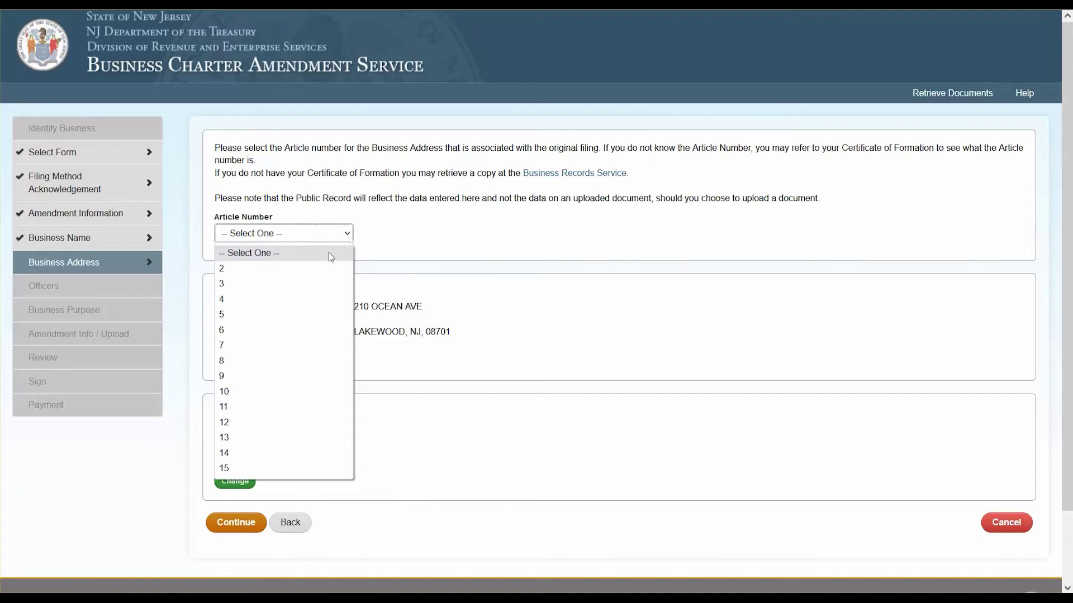
pyautogui.click(320, 269)
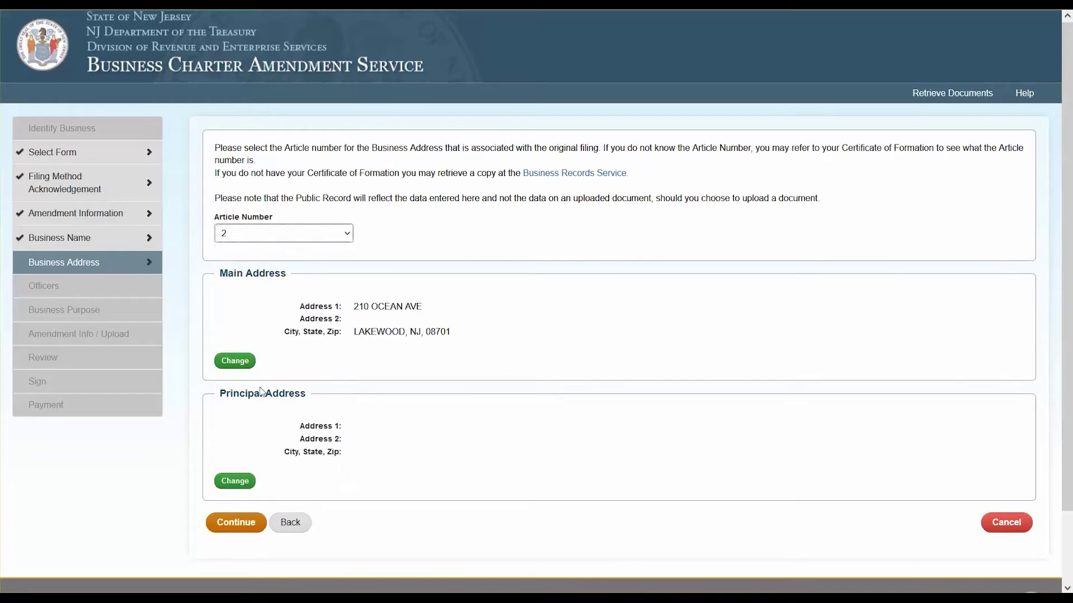
pyautogui.click(235, 361)
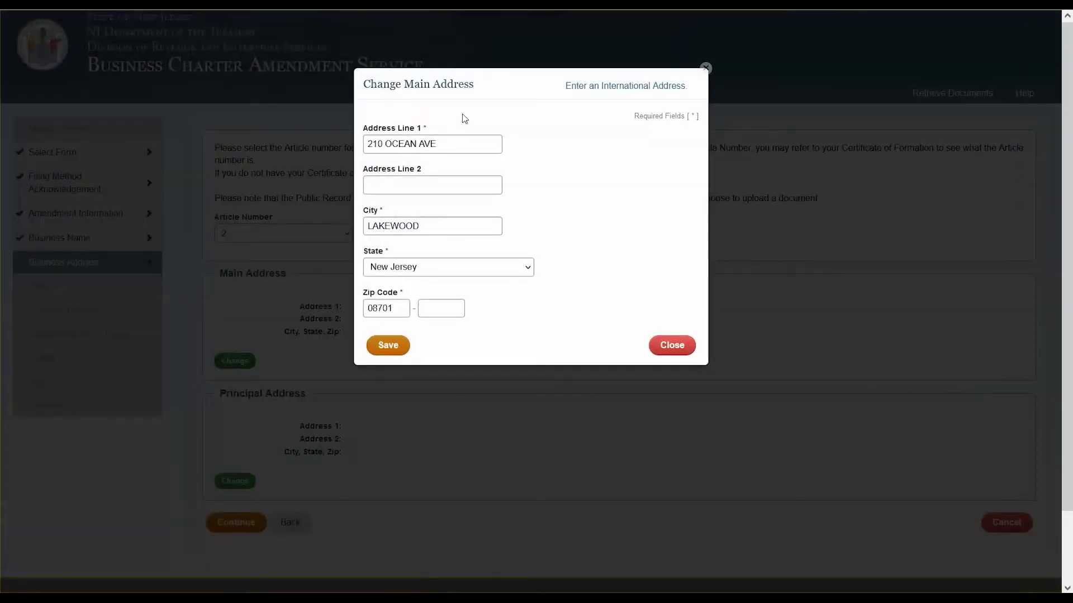
pyautogui.moveTo(457, 144); pyautogui.dragTo(322, 143)
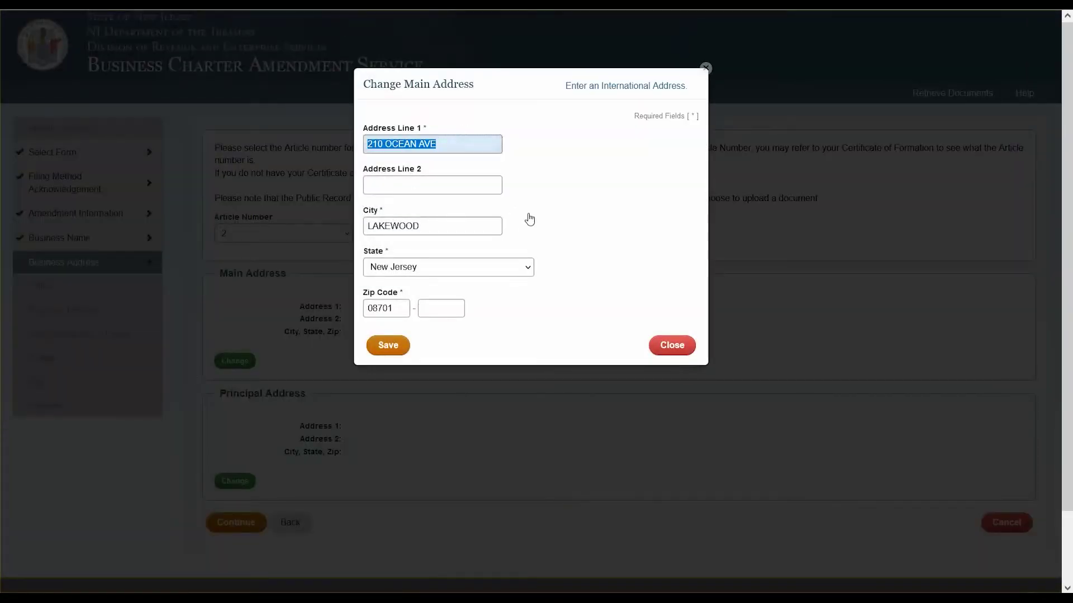
pyautogui.press('BackSpace')
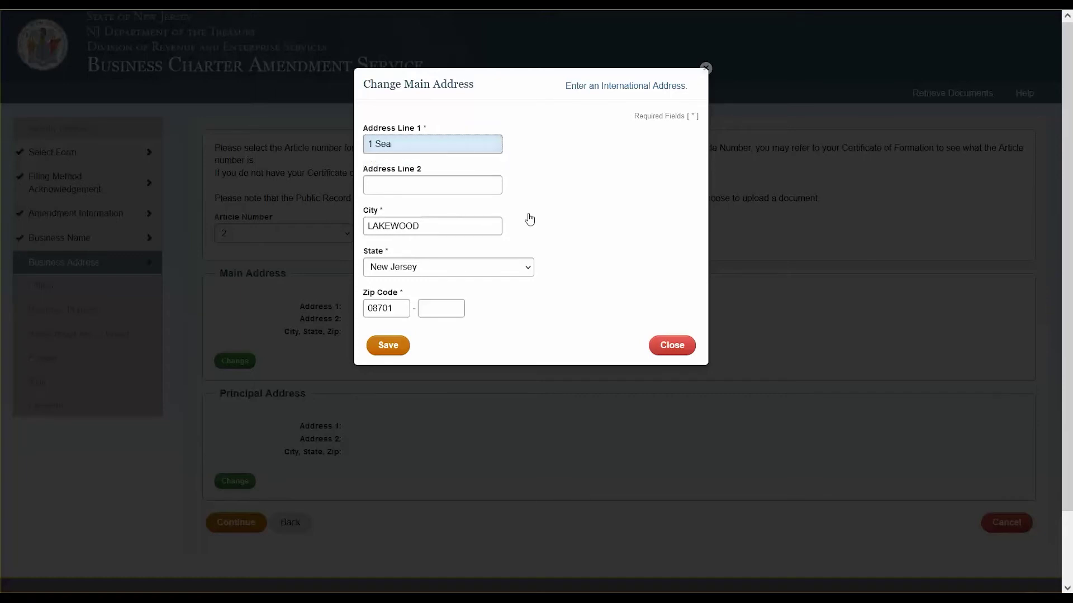
pyautogui.click(390, 348)
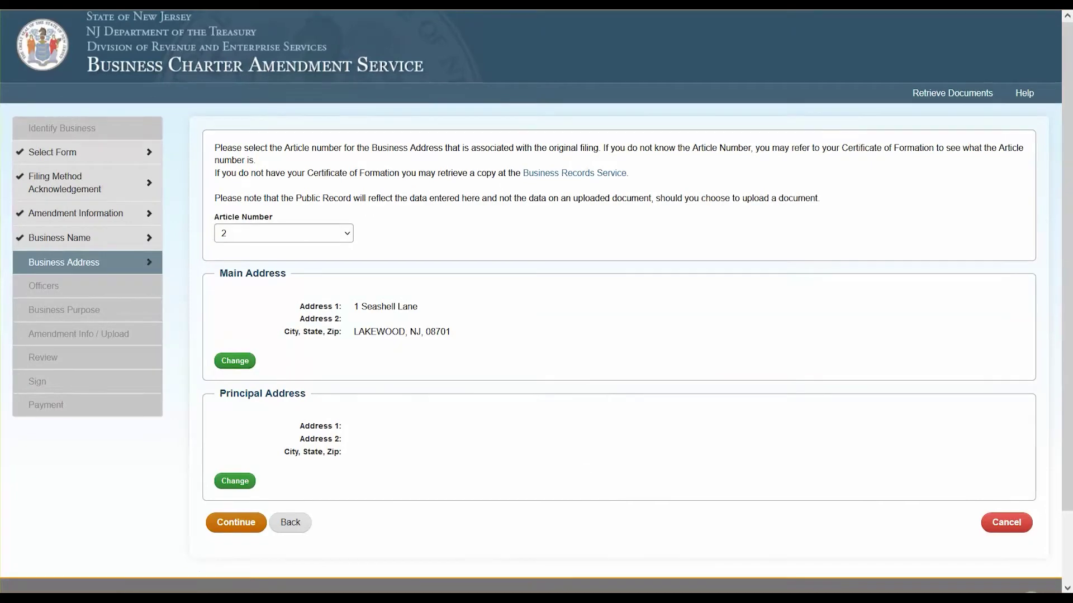
pyautogui.click(236, 531)
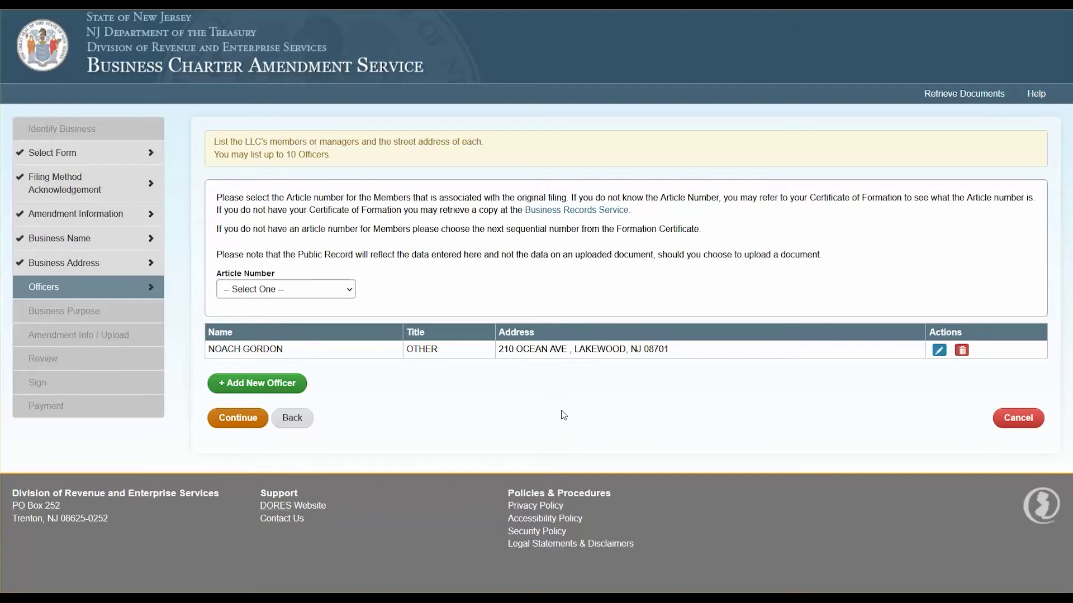
# Set the members article to 5 and enter the new member's first and last name.
pyautogui.click(332, 294)
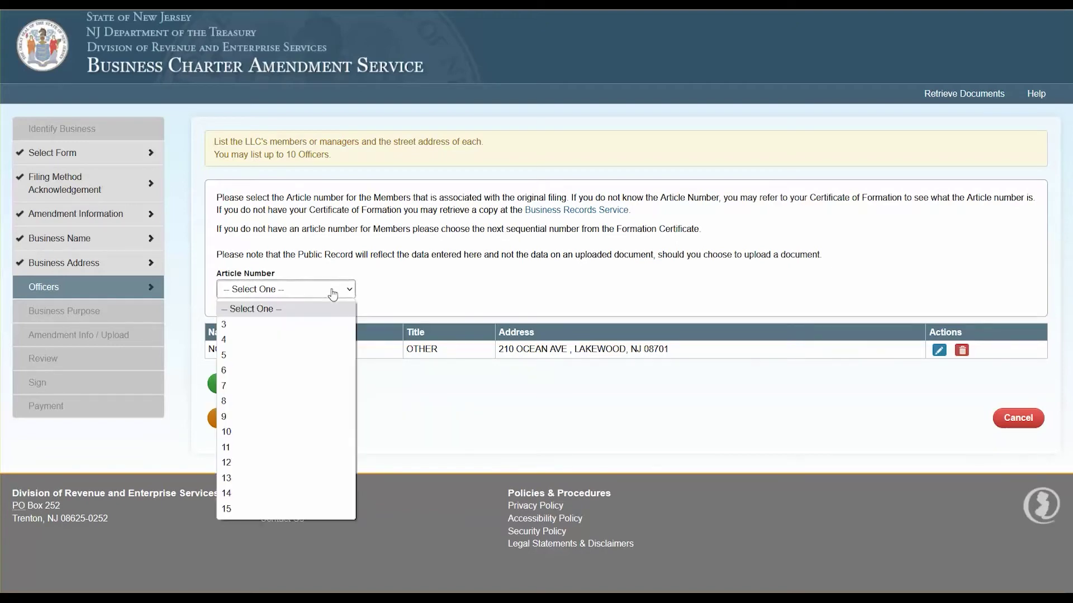
pyautogui.click(314, 355)
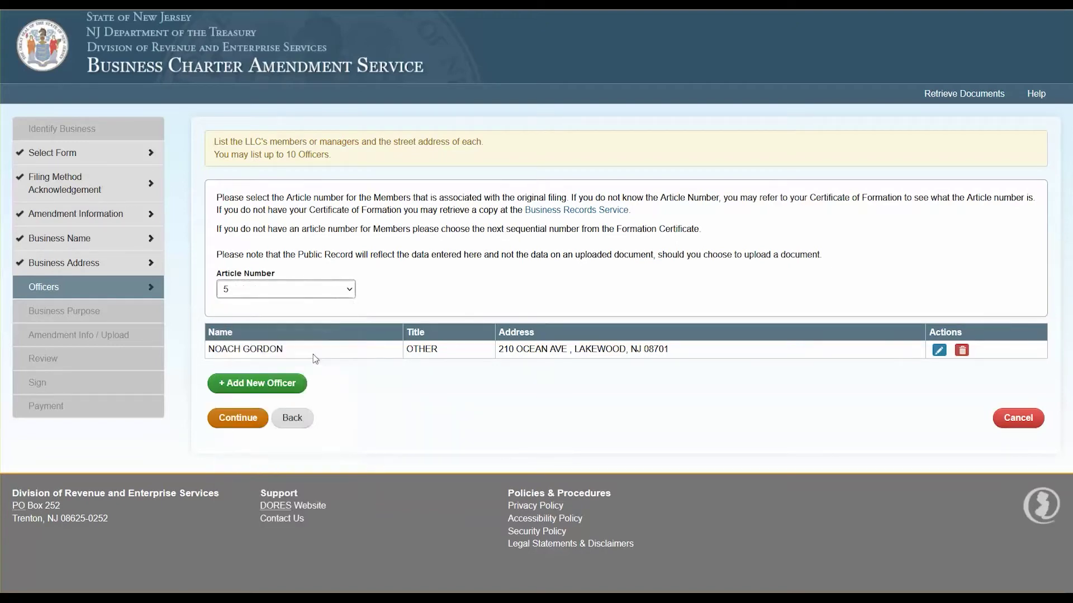
pyautogui.click(288, 394)
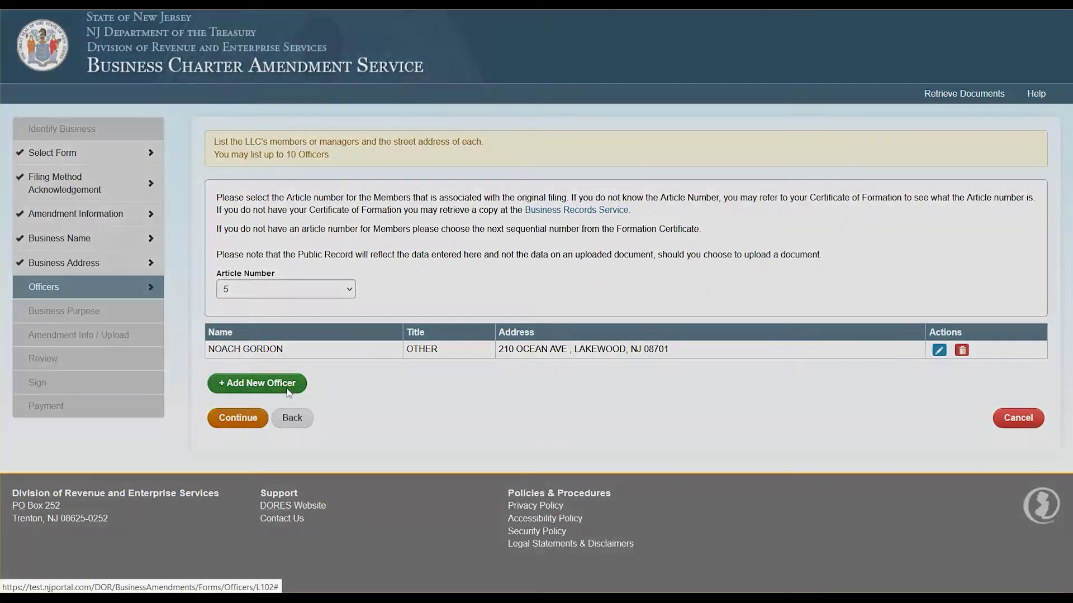
pyautogui.press('Tab')
pyautogui.click(455, 268)
# Give the new member the title MEMBER with a New Jersey street, city and zip, then save.
pyautogui.click(393, 441)
pyautogui.press('Tab')
pyautogui.write('1 Main Street')
pyautogui.click(481, 393)
pyautogui.write('Montclair')
pyautogui.click(454, 432)
pyautogui.click(424, 268)
pyautogui.click(392, 473)
pyautogui.write('07042')
pyautogui.click(393, 510)
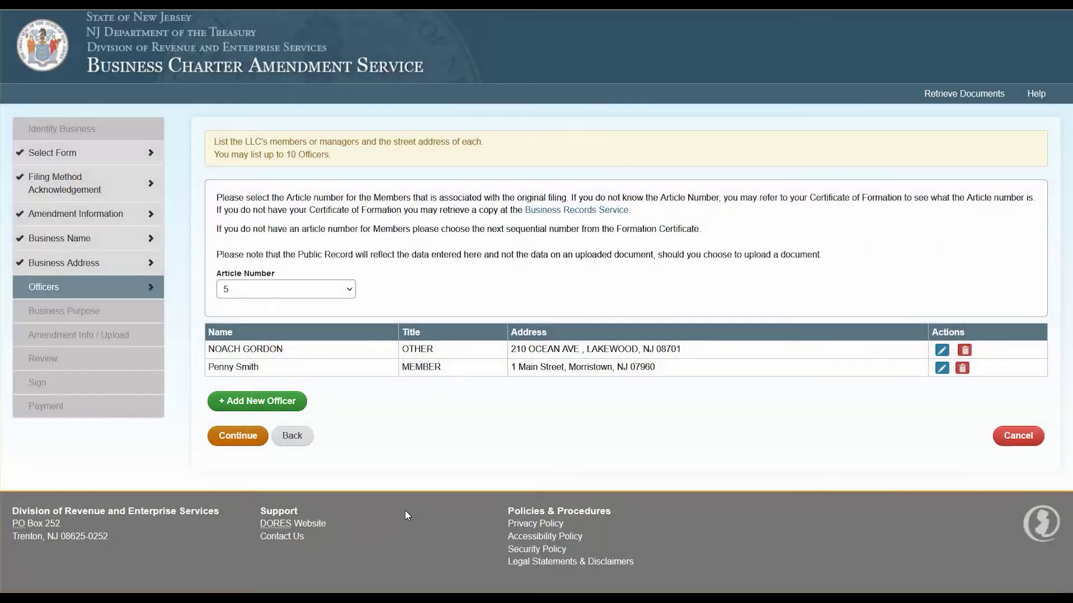
pyautogui.click(224, 440)
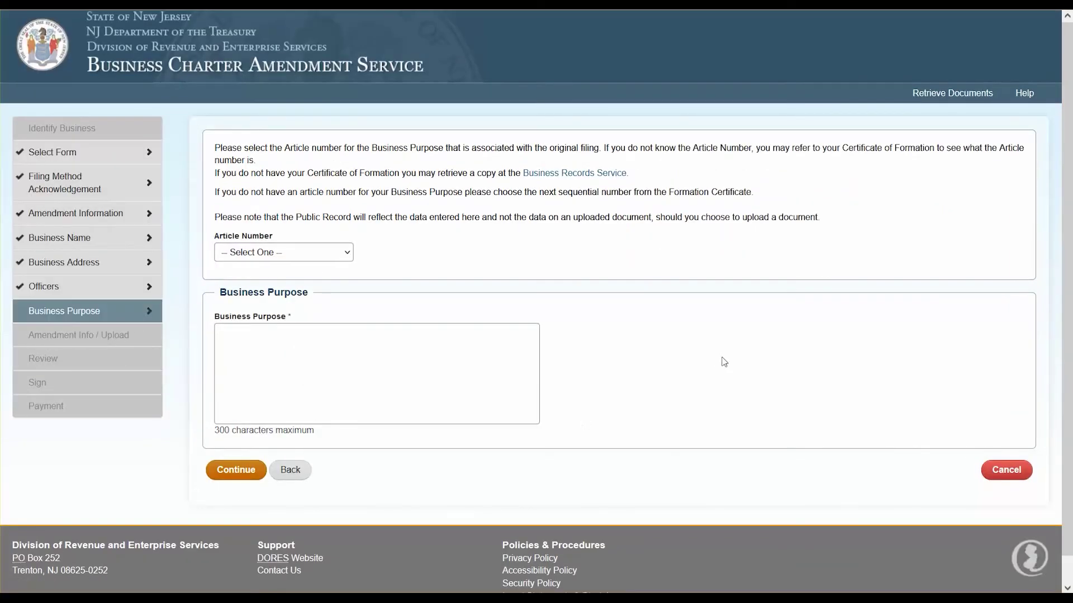
# Choose article 10 and enter the purpose 'To conduct business within the state of New Jersey.'.
pyautogui.click(344, 254)
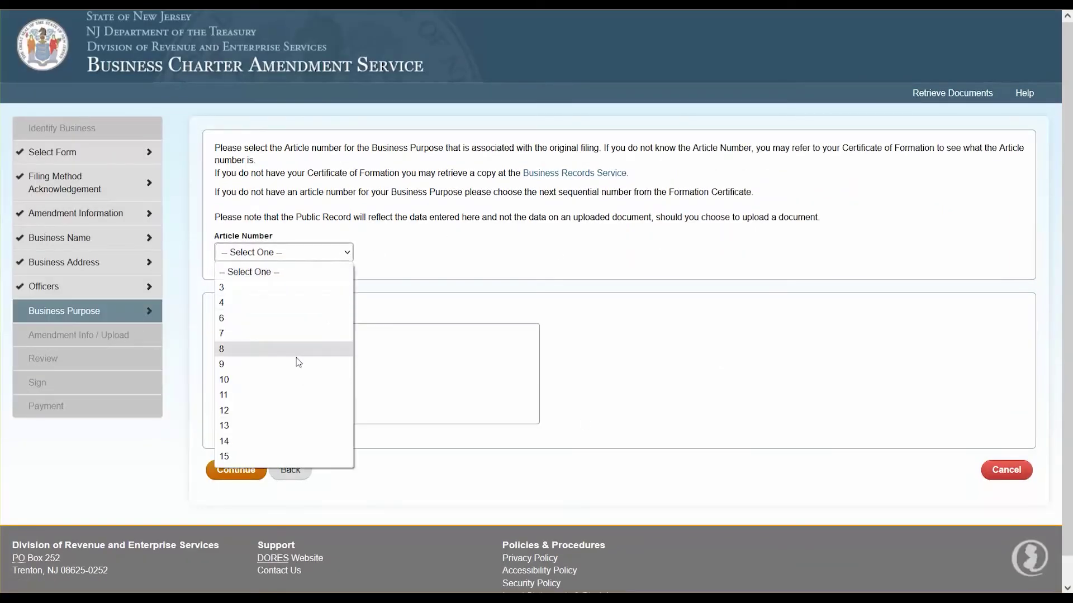
pyautogui.click(287, 379)
pyautogui.click(350, 381)
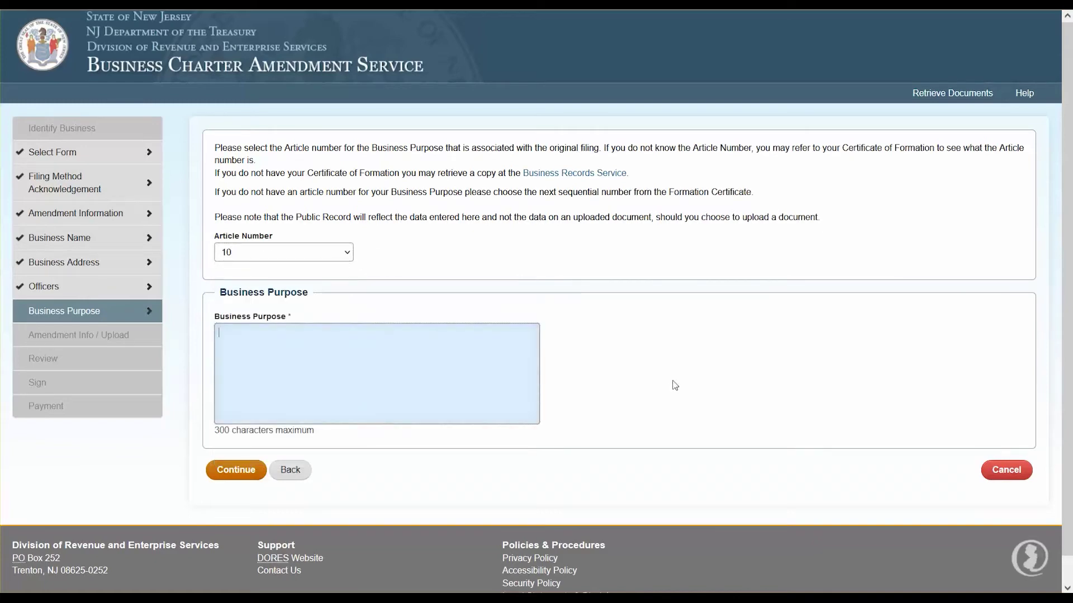
pyautogui.write('To conduc')
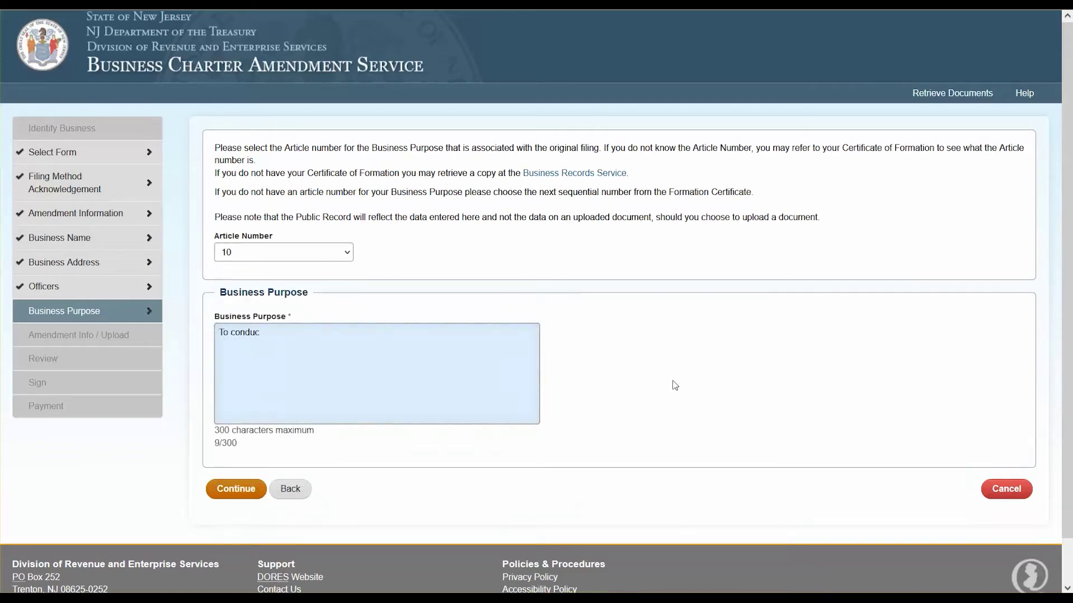
pyautogui.write('t business within the state of New Jersey.')
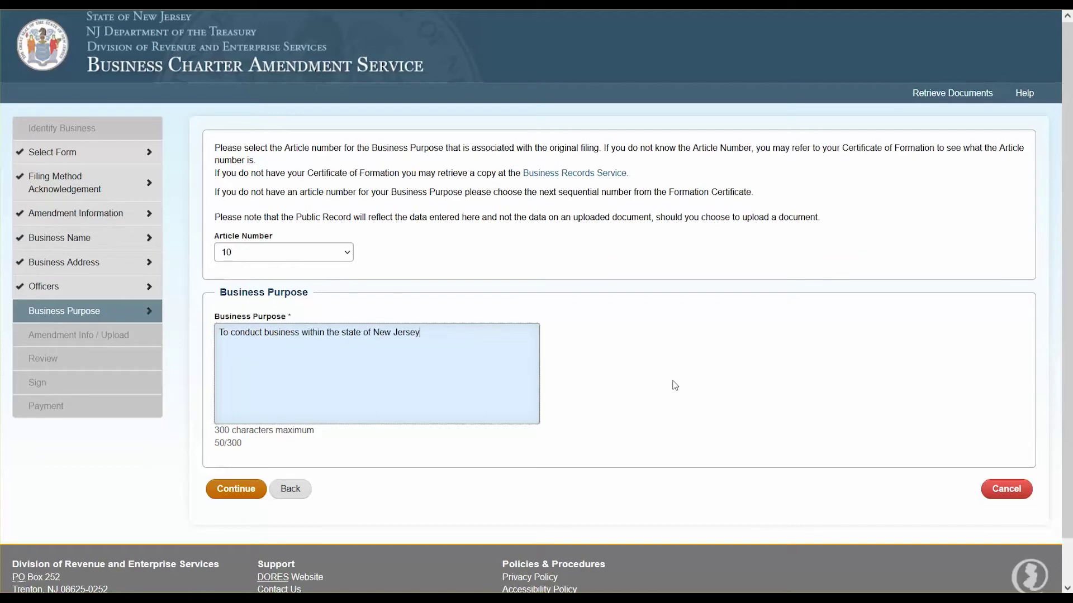
# Add an article 12 amendment reading 'additional changes corresponding with article number'.
pyautogui.click(228, 501)
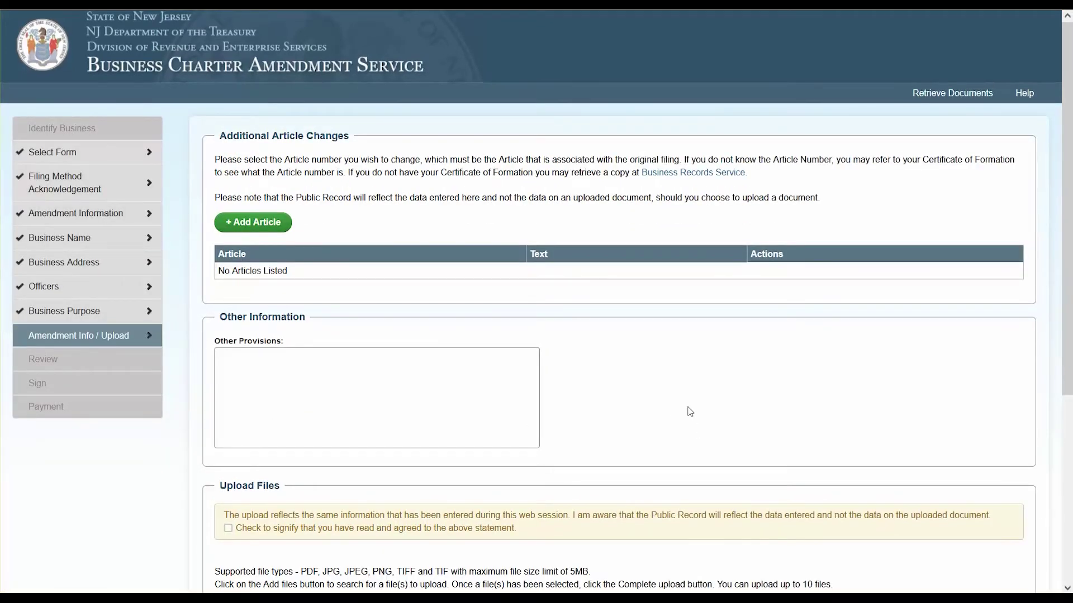
pyautogui.click(261, 223)
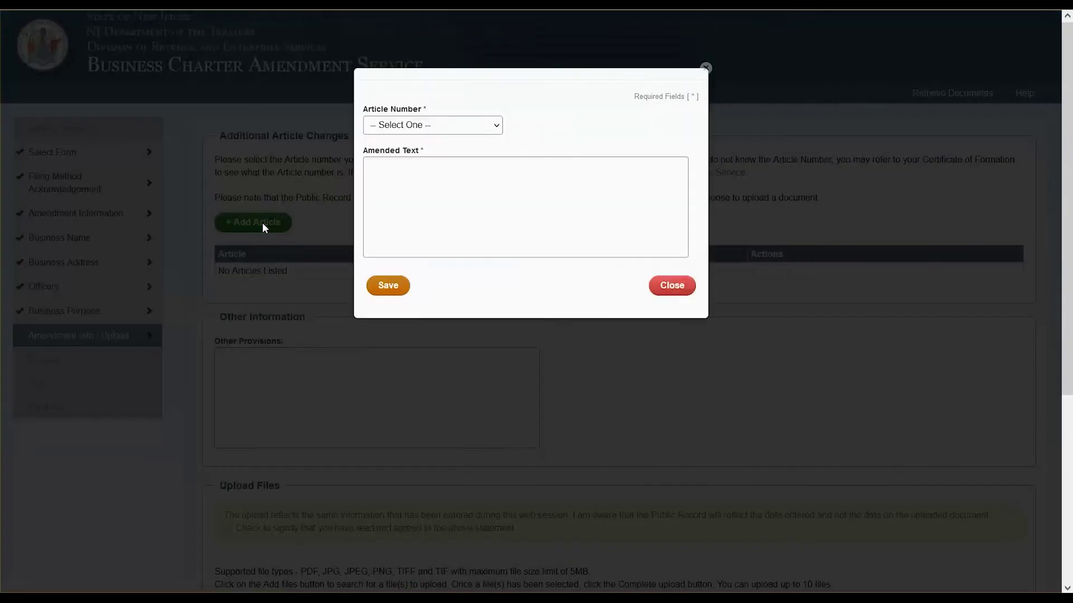
pyautogui.click(475, 133)
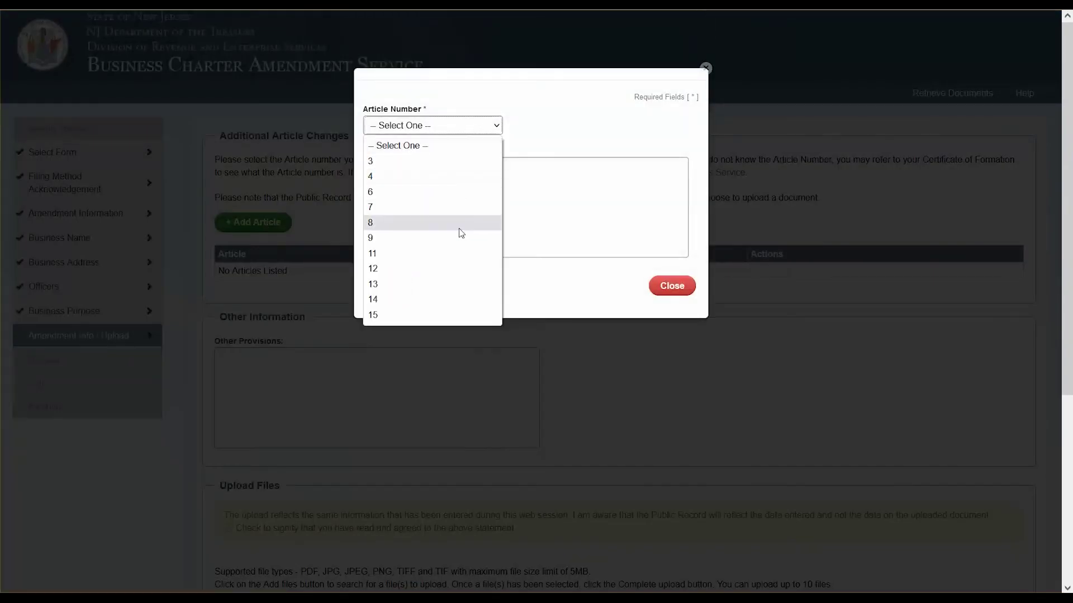
pyautogui.click(449, 269)
pyautogui.click(527, 201)
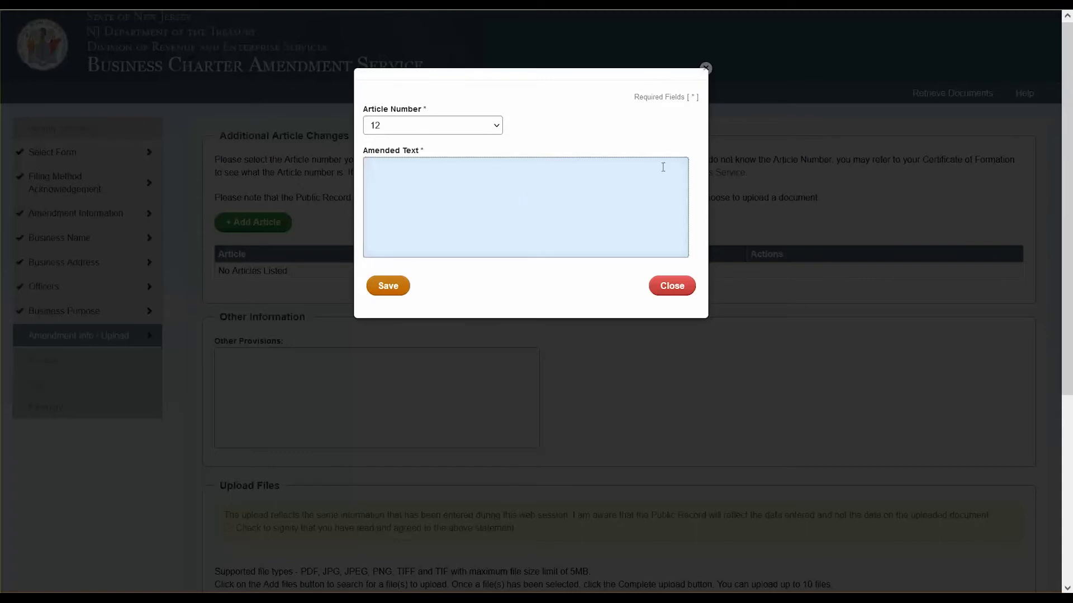
pyautogui.write('additional changes corresponding with article number')
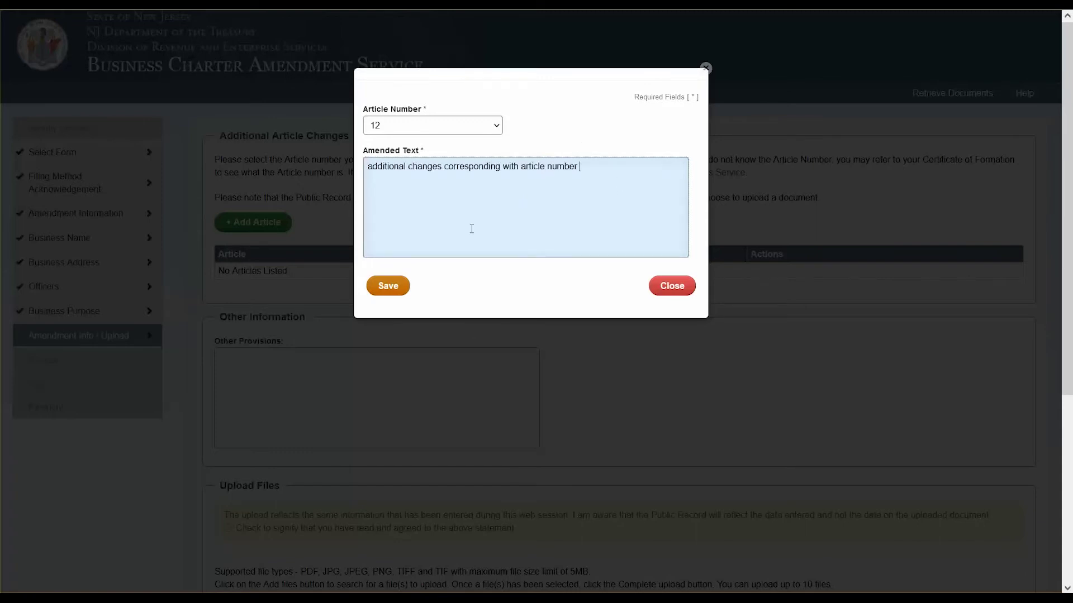
pyautogui.click(387, 286)
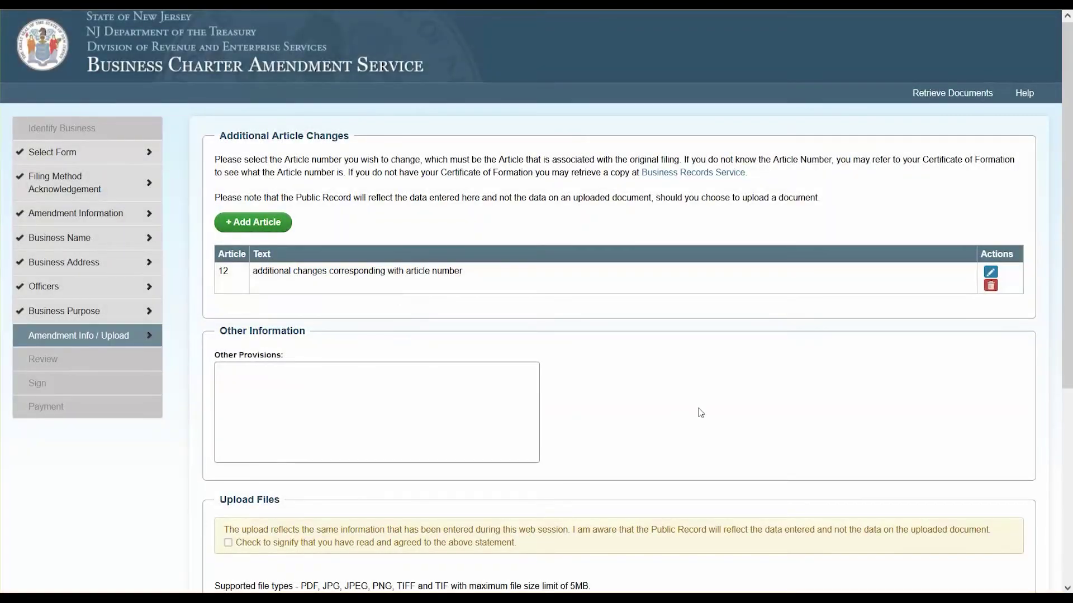
# Accept the upload agreement, proceed to the review, and reopen the business name entry.
pyautogui.scroll(-1, 616, 382)
pyautogui.scroll(-1, 670, 372)
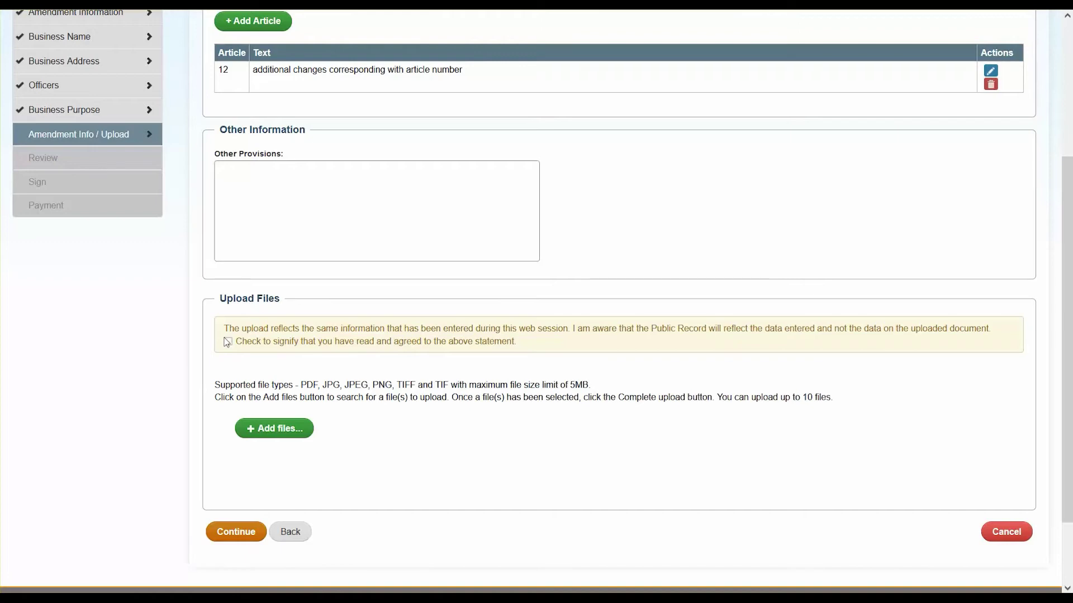
pyautogui.scroll(-1, 227, 342)
pyautogui.click(228, 274)
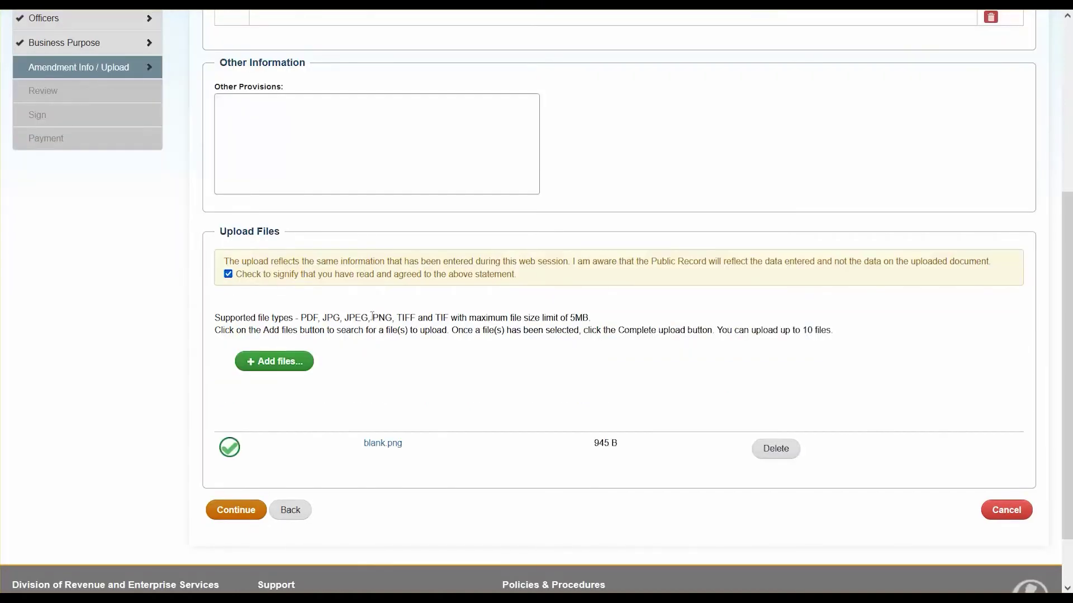
pyautogui.click(235, 511)
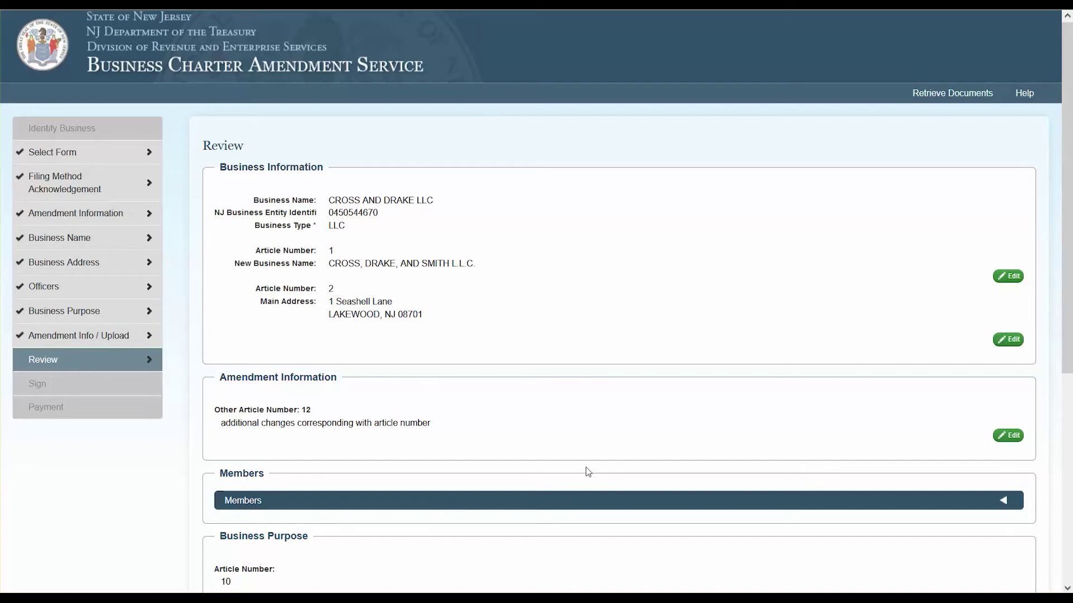
pyautogui.click(1009, 276)
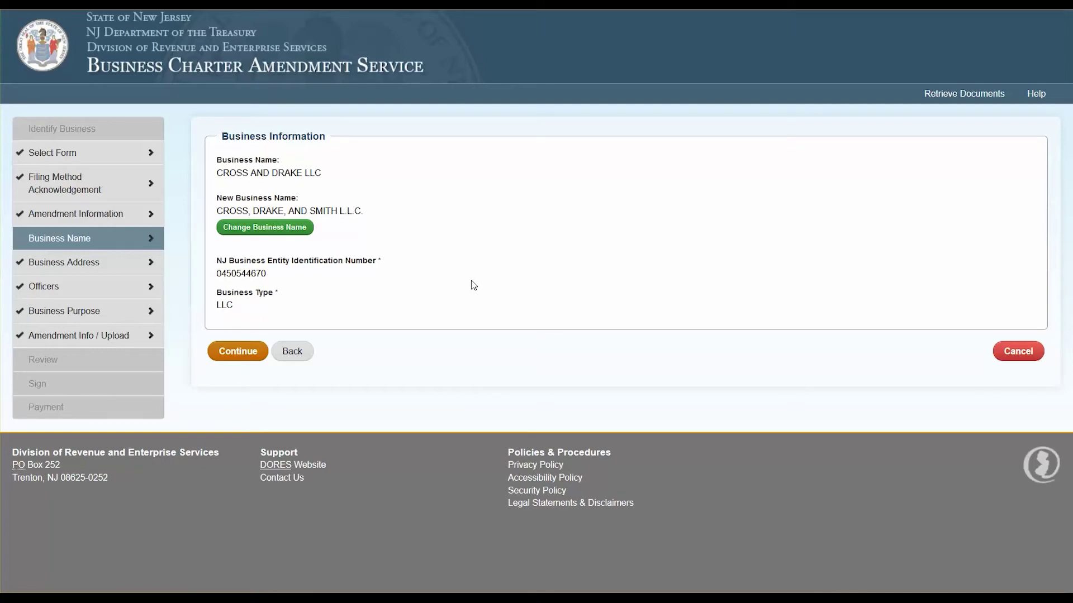
# Return from the business name to the review summary and proceed past it to signing.
pyautogui.click(248, 362)
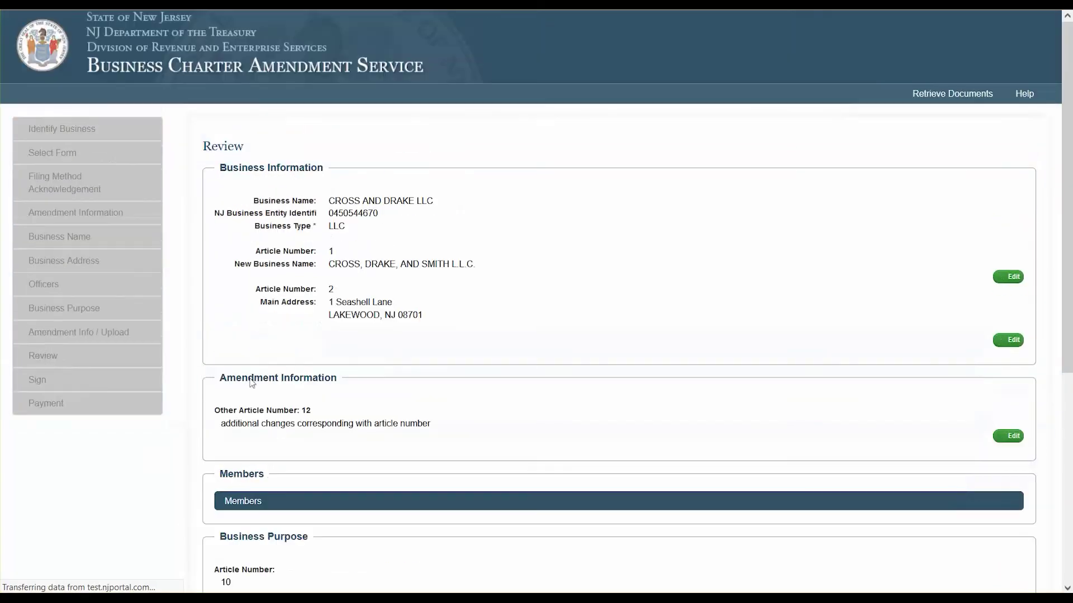
pyautogui.scroll(-1, 838, 413)
pyautogui.scroll(-5, 831, 408)
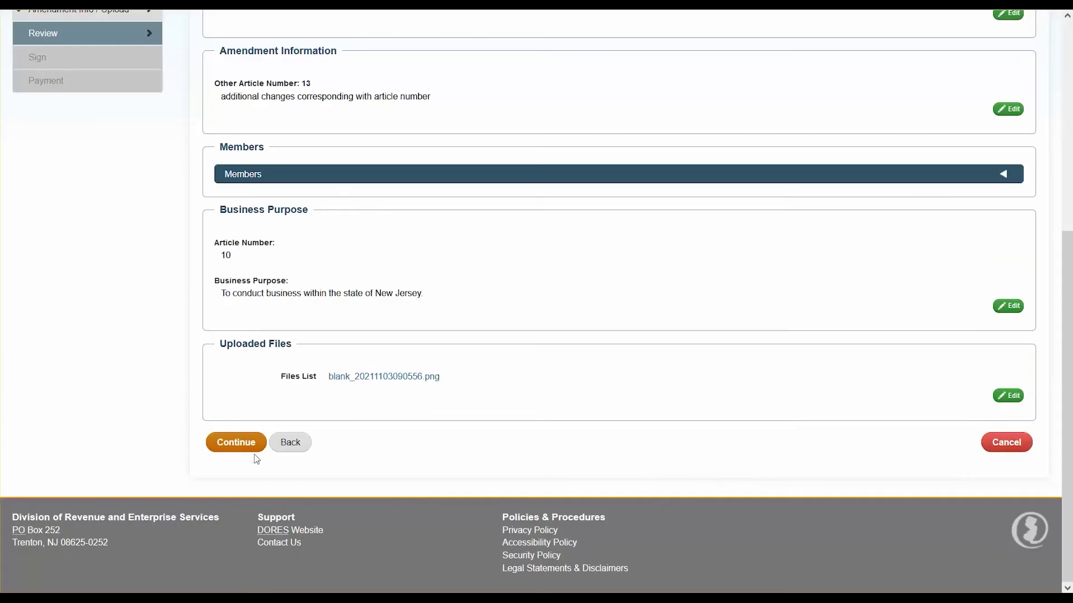
pyautogui.click(234, 440)
# Enter the three signers' first and last names, certify compliance with New Jersey law, and continue.
pyautogui.click(289, 225)
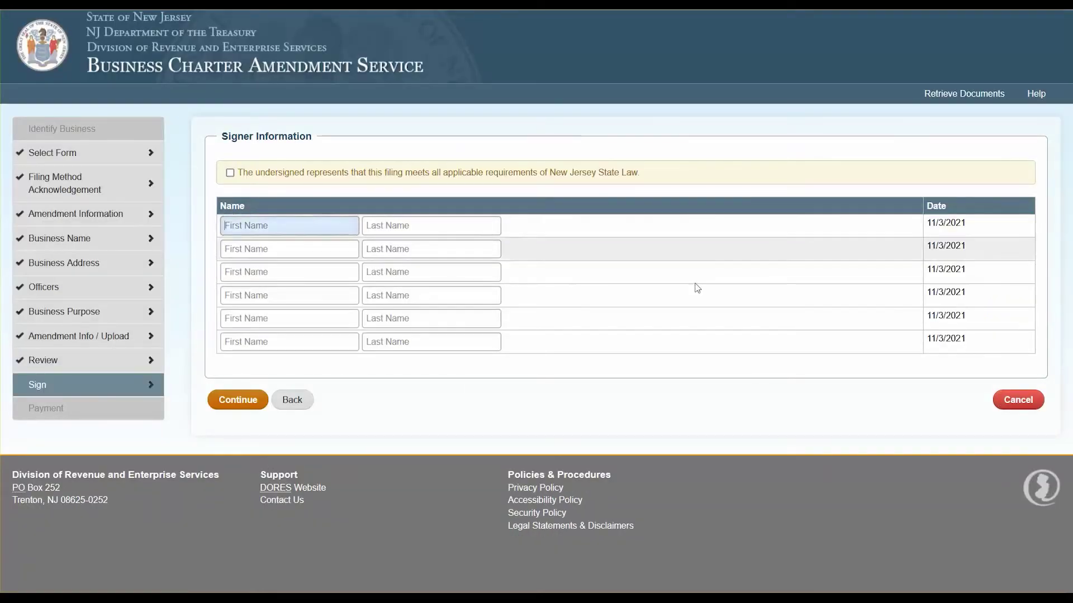
pyautogui.press('Tab')
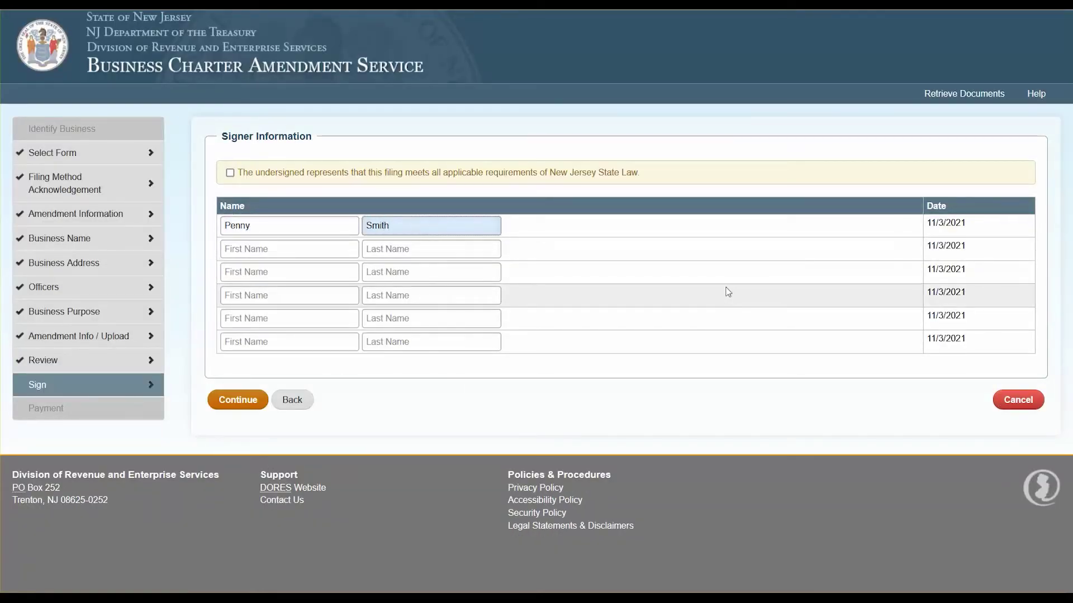
pyautogui.press('Tab')
pyautogui.write('J')
pyautogui.press('Tab')
pyautogui.write('Bell')
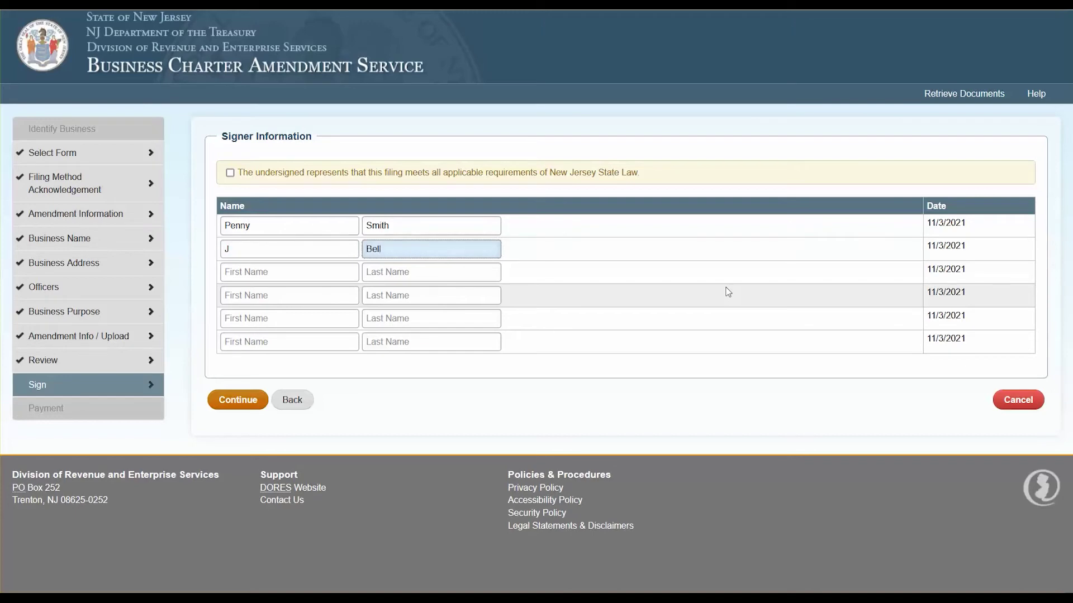
pyautogui.press('Tab')
pyautogui.press('Tab')
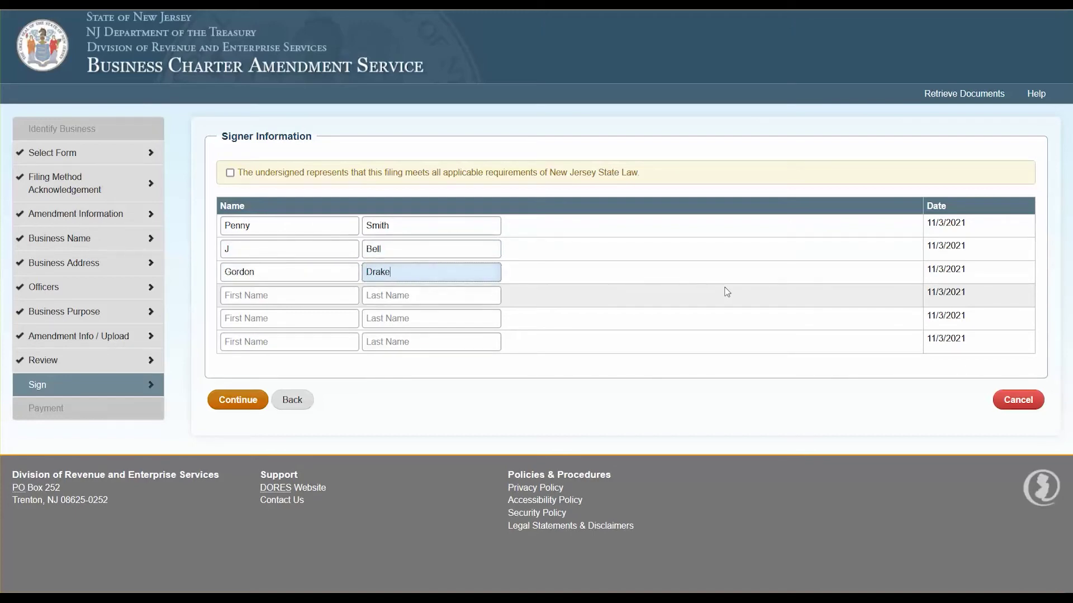
pyautogui.click(230, 172)
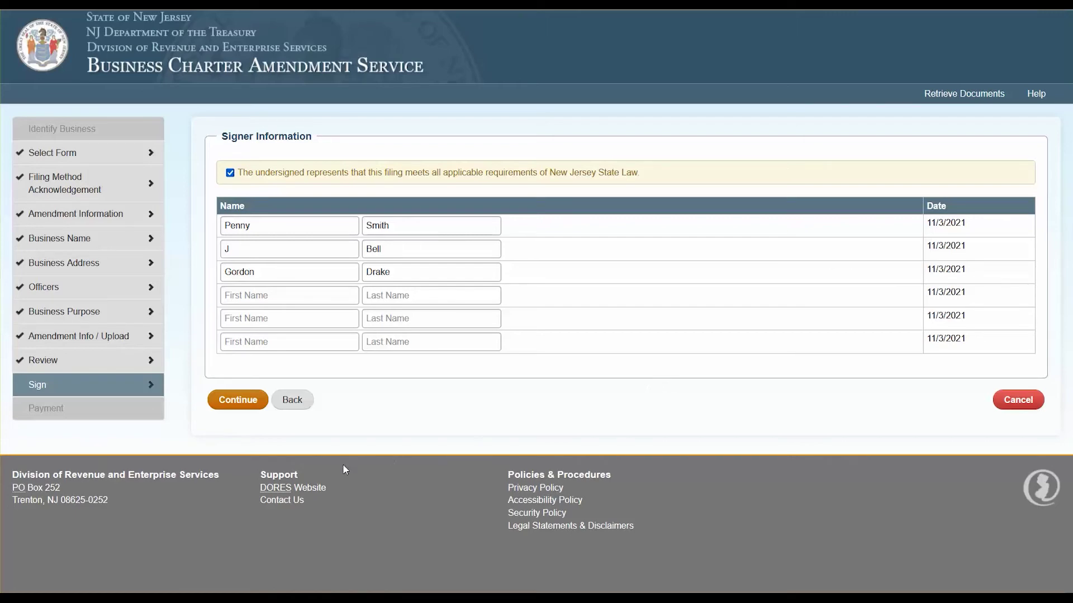
pyautogui.click(250, 408)
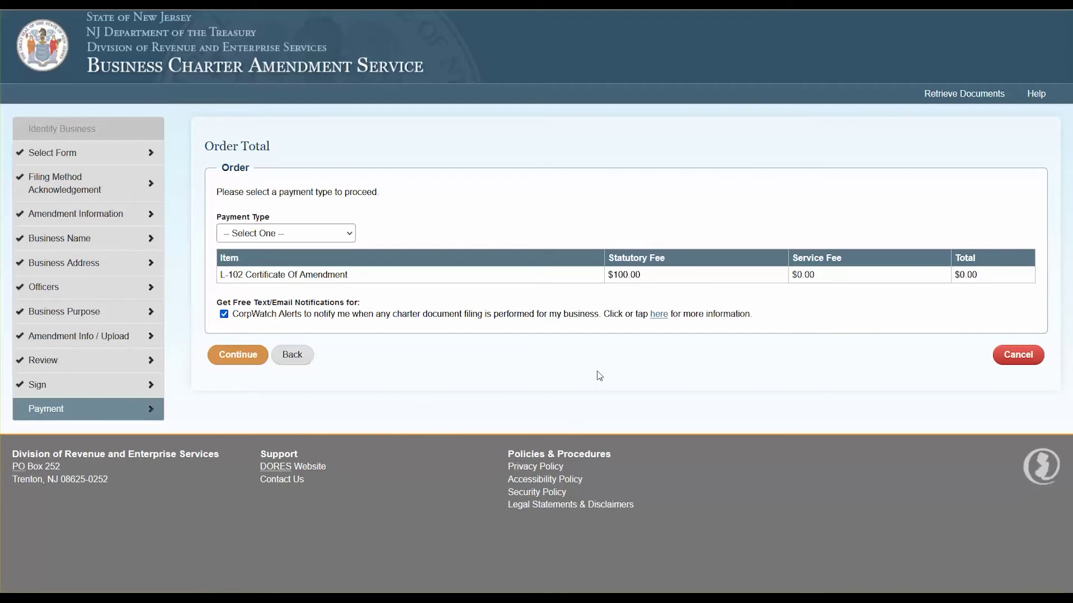
# Choose Credit Card as the payment type and continue to the card payment form.
pyautogui.click(338, 235)
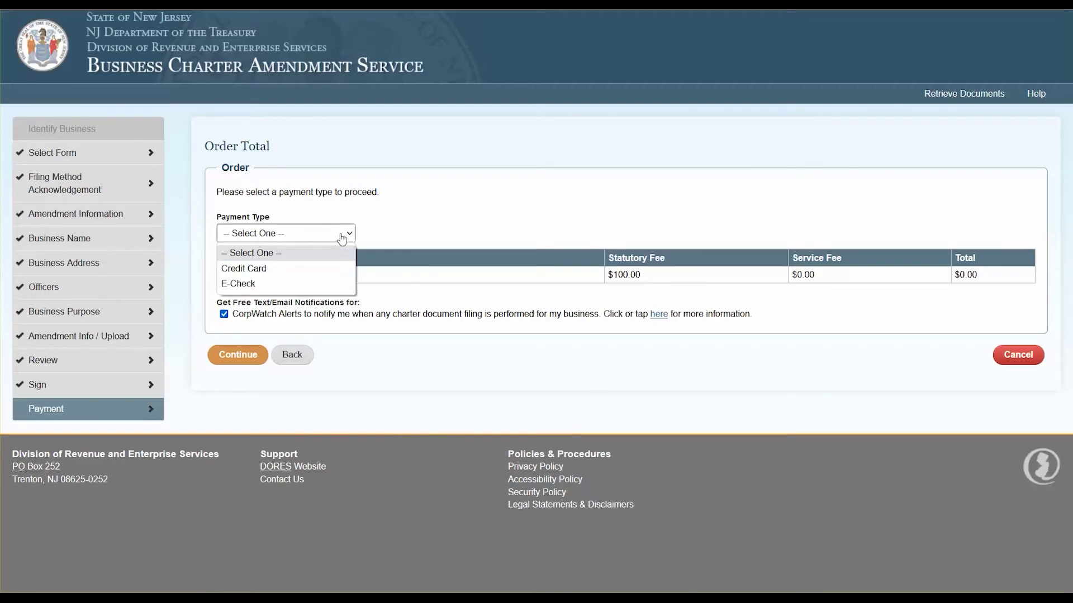
pyautogui.click(316, 270)
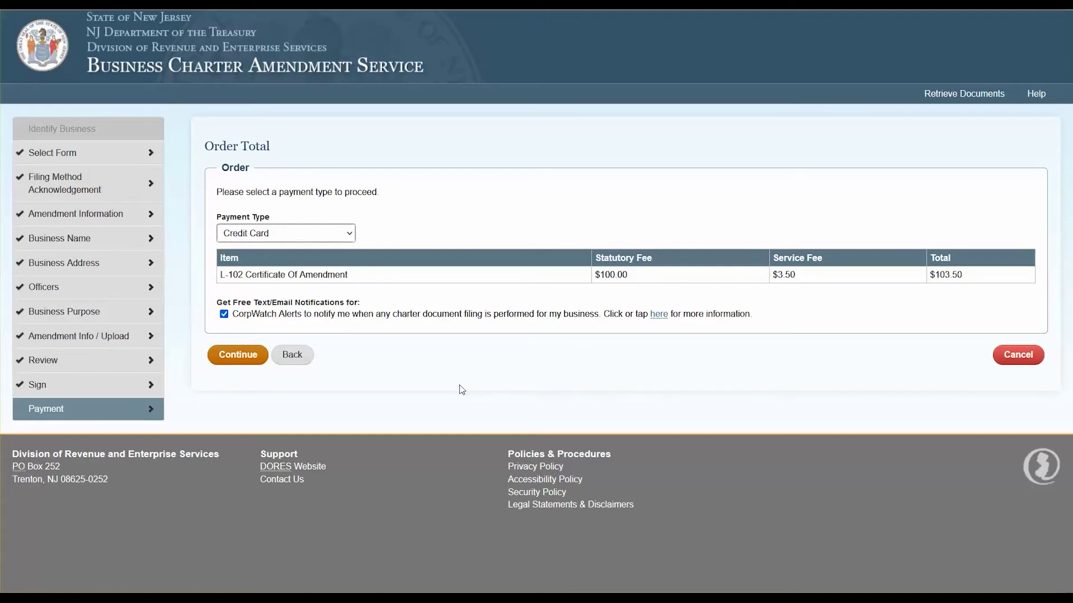
pyautogui.click(238, 355)
# Fill in the customer's name, street address, city, NJ state, ZIP, phone and e-mail.
pyautogui.click(238, 266)
pyautogui.press('Tab')
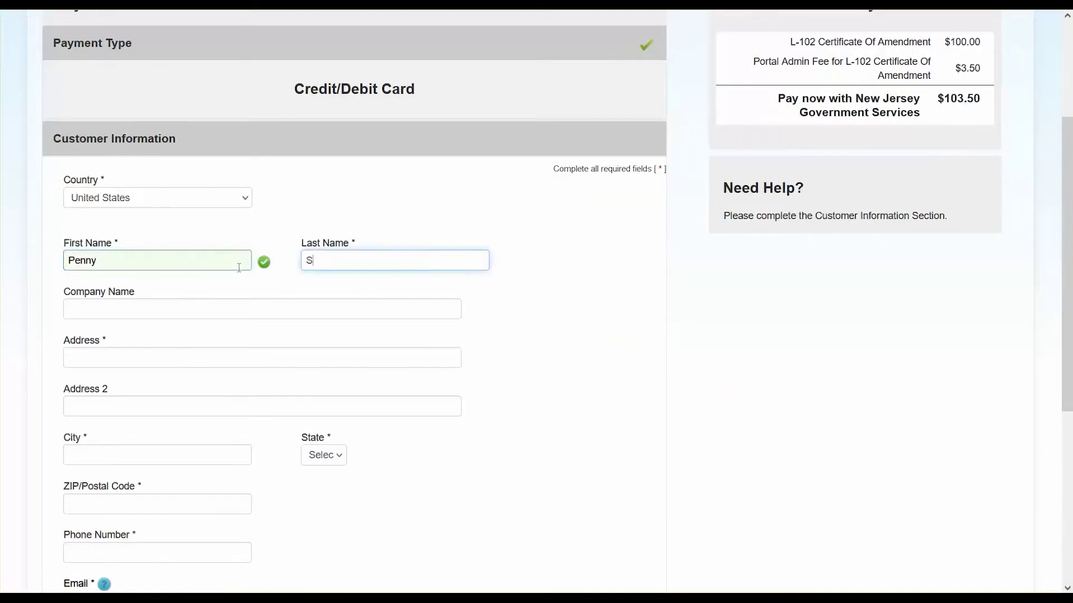
pyautogui.press('Tab')
pyautogui.press('Tab')
pyautogui.write('1 Main Street')
pyautogui.press('Tab')
pyautogui.press('Tab')
pyautogui.write('Morristown')
pyautogui.click(335, 455)
pyautogui.click(335, 108)
pyautogui.click(163, 500)
pyautogui.write('07960')
pyautogui.press('Tab')
pyautogui.write('8005552222')
# Enter the card number, expiry month and year, security code and cardholder name for review.
pyautogui.press('Tab')
pyautogui.click(608, 470)
pyautogui.click(172, 194)
pyautogui.write('4111111111111111')
pyautogui.click(160, 268)
pyautogui.click(123, 307)
pyautogui.click(360, 267)
pyautogui.click(343, 376)
pyautogui.write('121')
pyautogui.press('Tab')
pyautogui.click(637, 451)
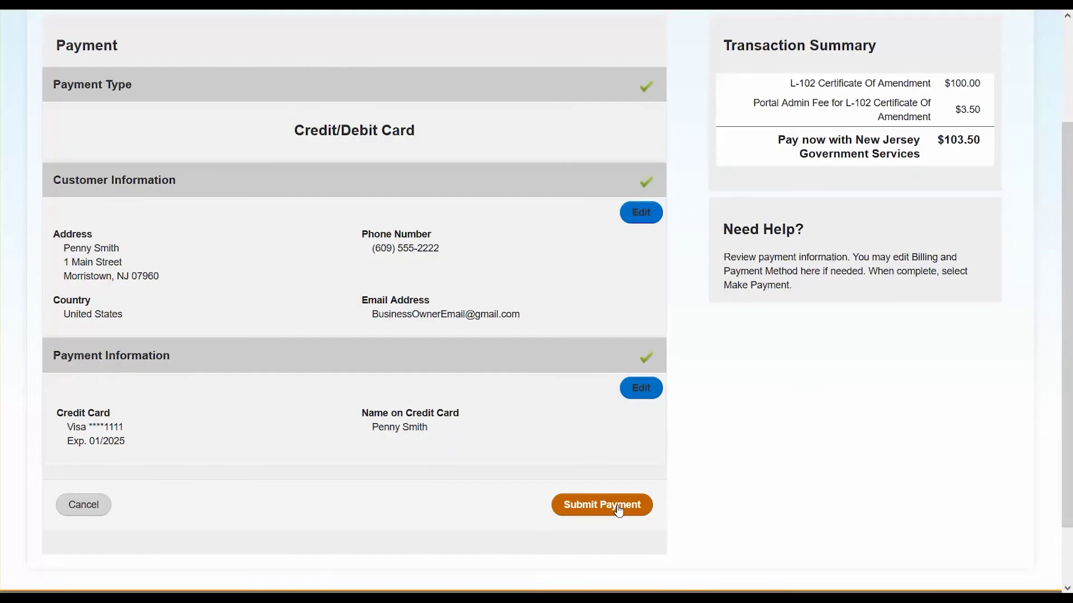
# Submit the $103.50 L-102 amendment payment and go on to the Registration Change Service.
pyautogui.click(618, 510)
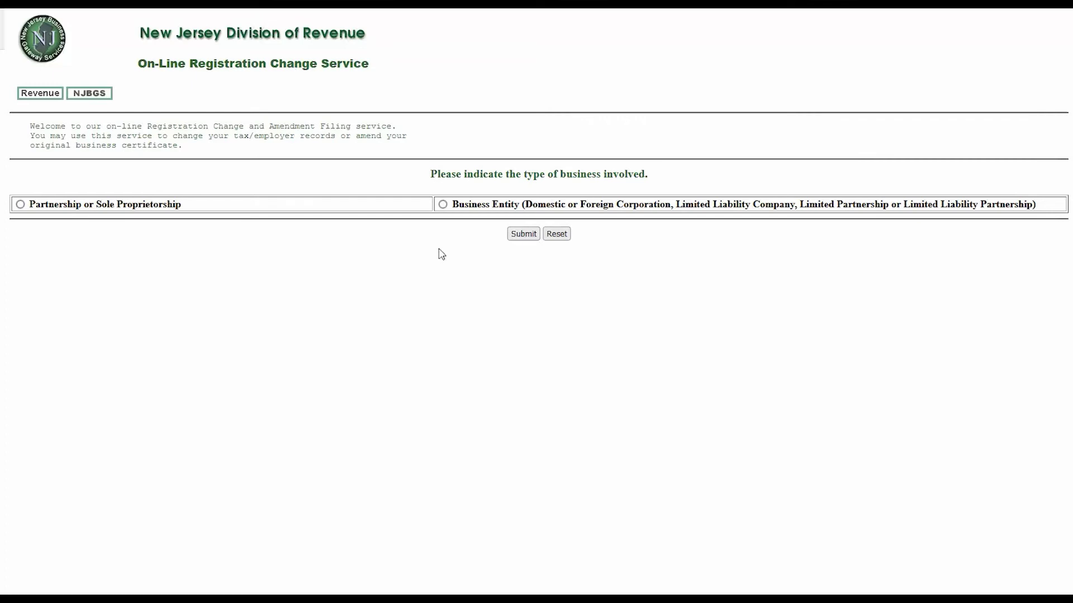
# Choose Business Entity, then enter the business's taxpayer ID and its PIN on the login form.
pyautogui.click(443, 204)
pyautogui.click(522, 234)
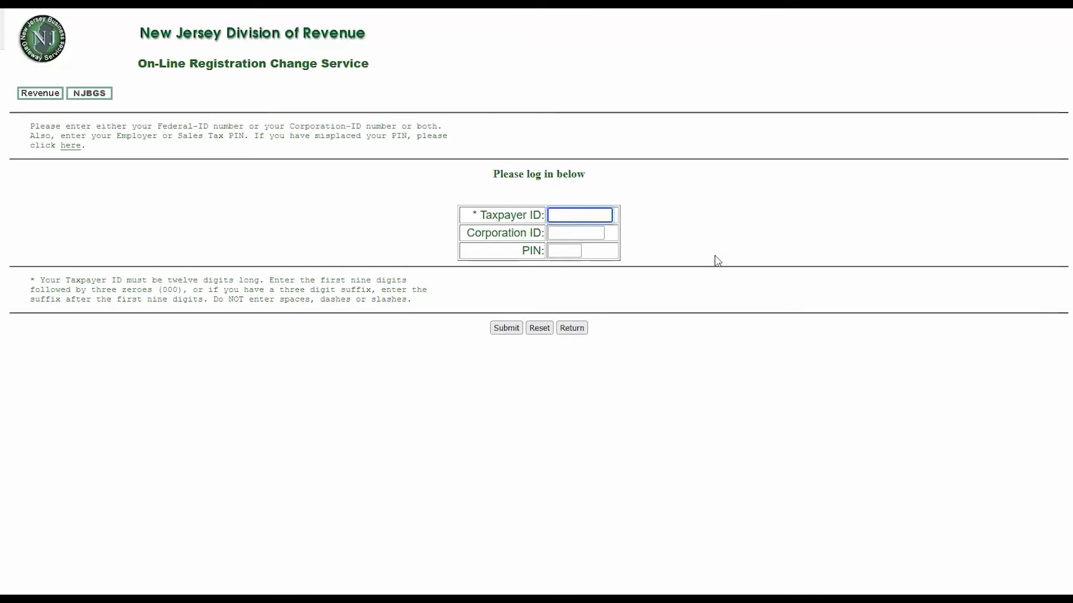
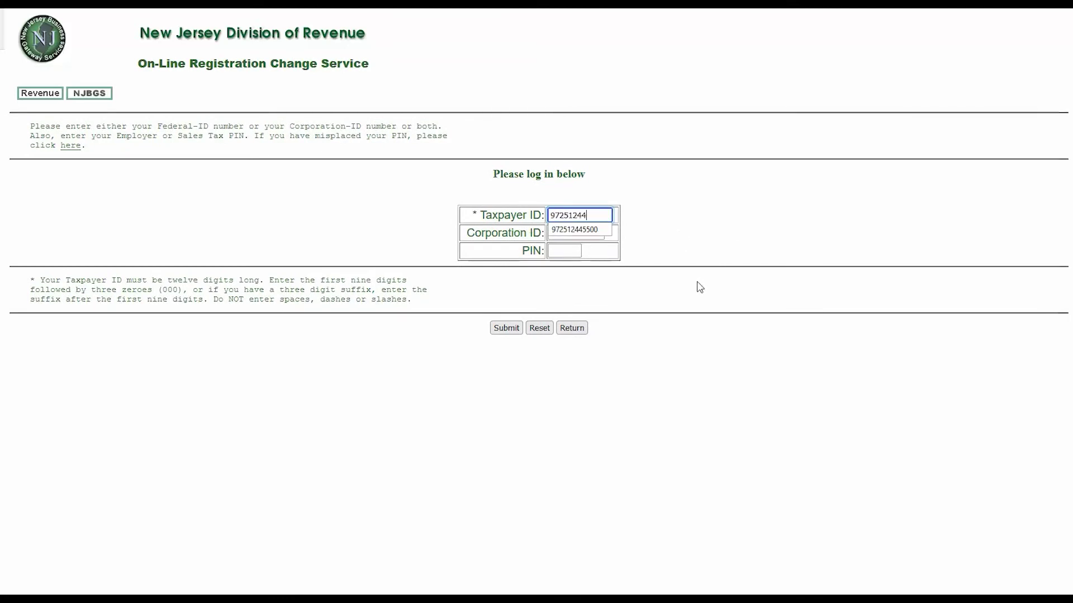
pyautogui.click(595, 229)
pyautogui.press('Tab')
pyautogui.press('Tab')
pyautogui.write('1234')
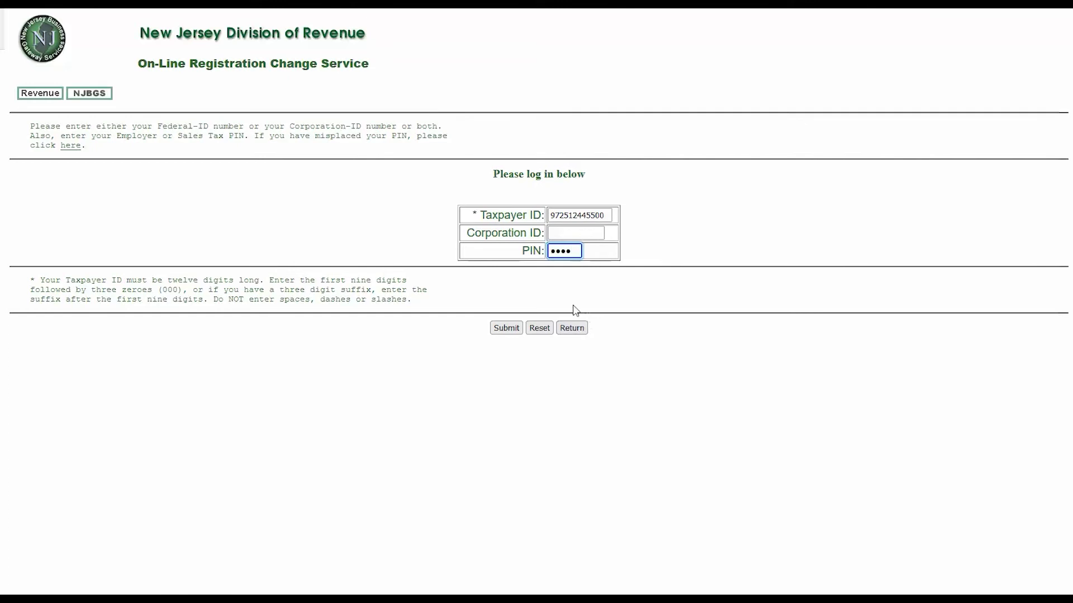